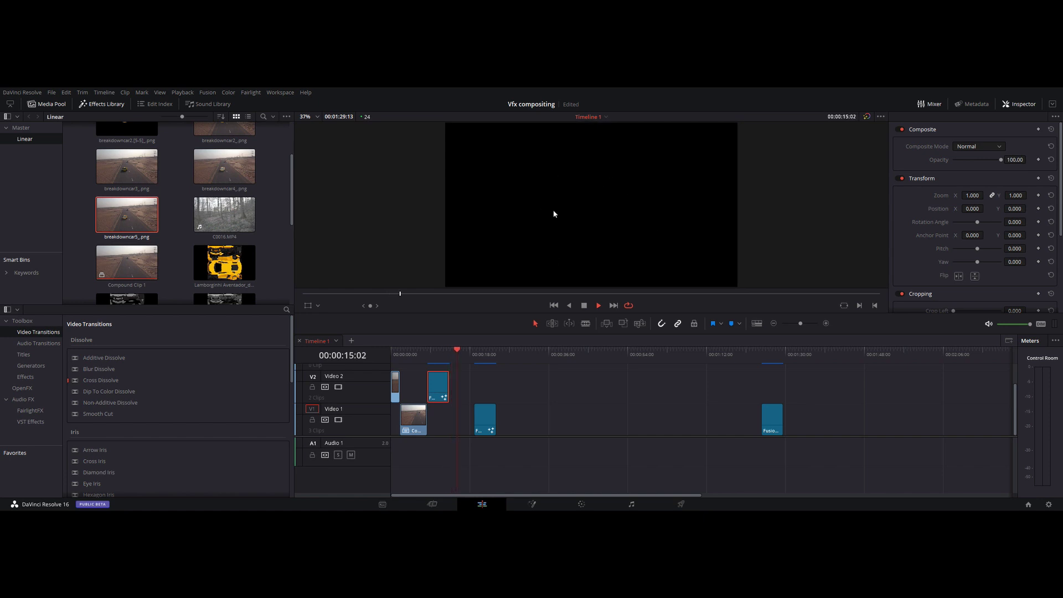
Play the timeline, stop on the Fusion clip on Video 1, and open it in the Fusion page
key(alt+l)
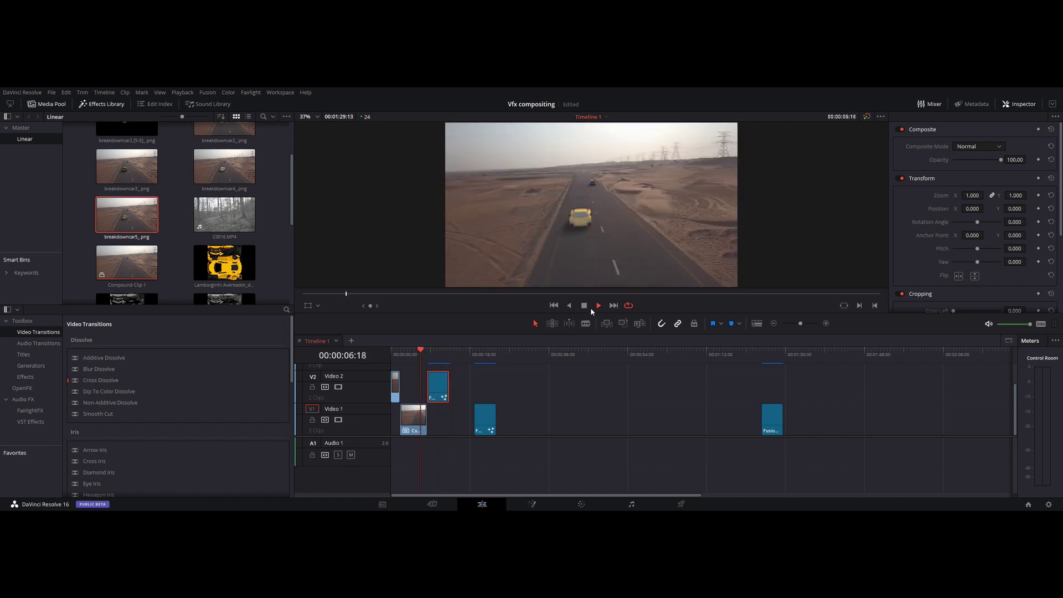
click(628, 306)
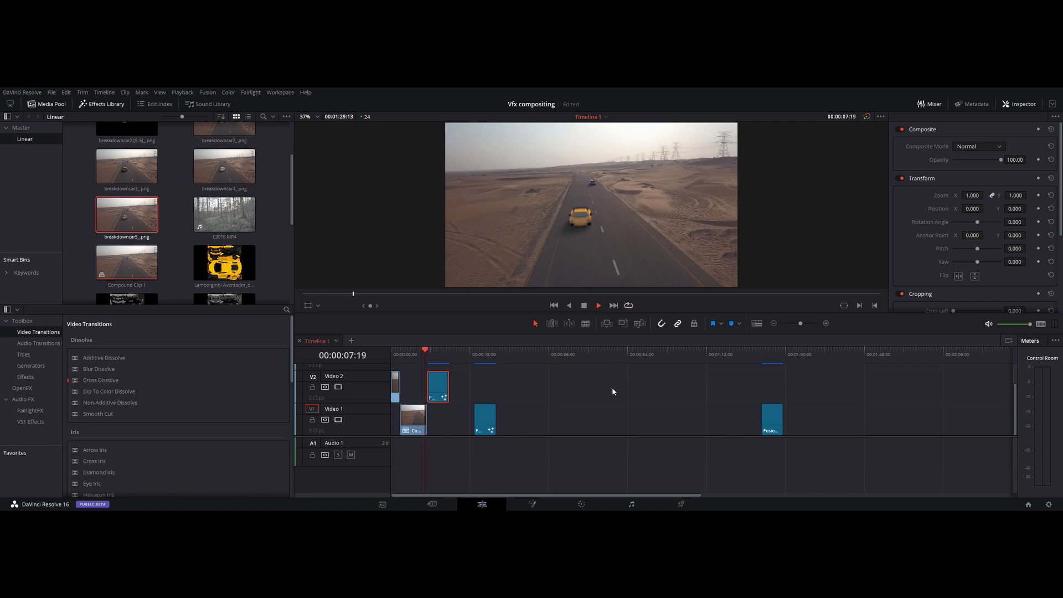
click(481, 354)
click(490, 426)
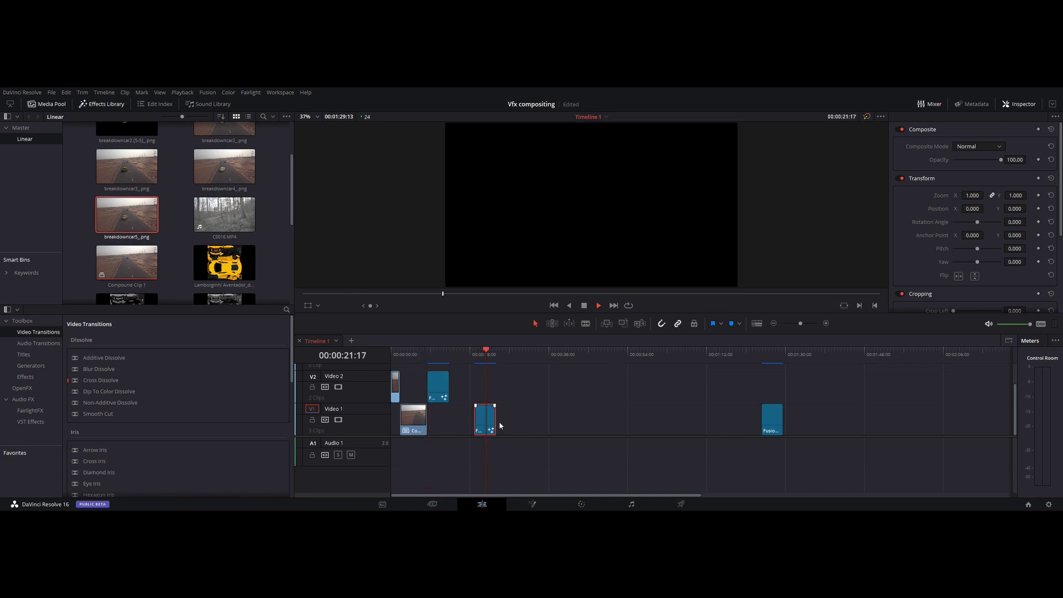
click(584, 305)
click(532, 505)
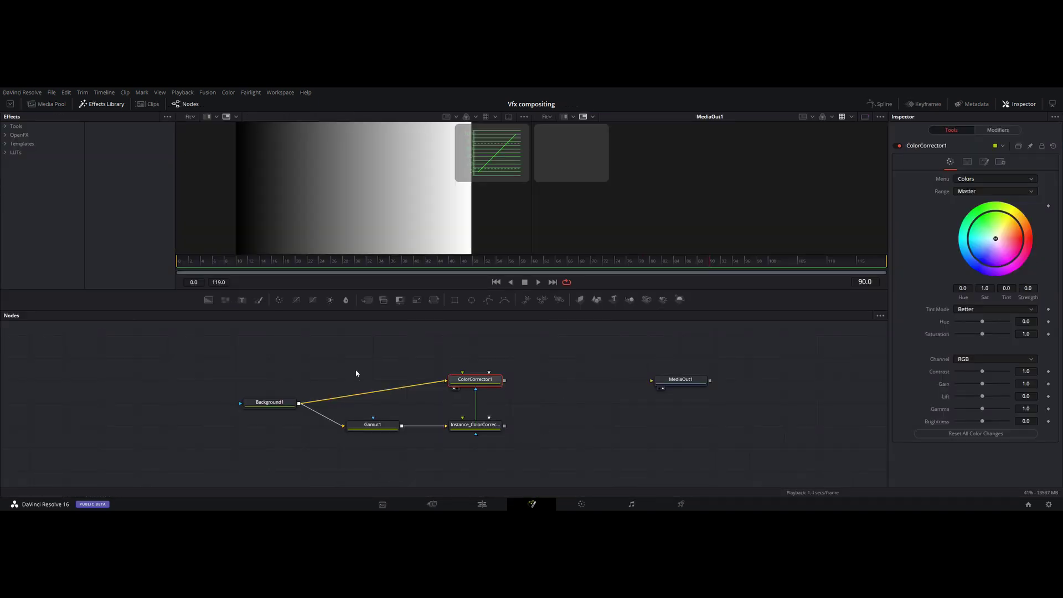
Load Background1's black-to-white gradient into the left viewer
mouse_move(266, 400)
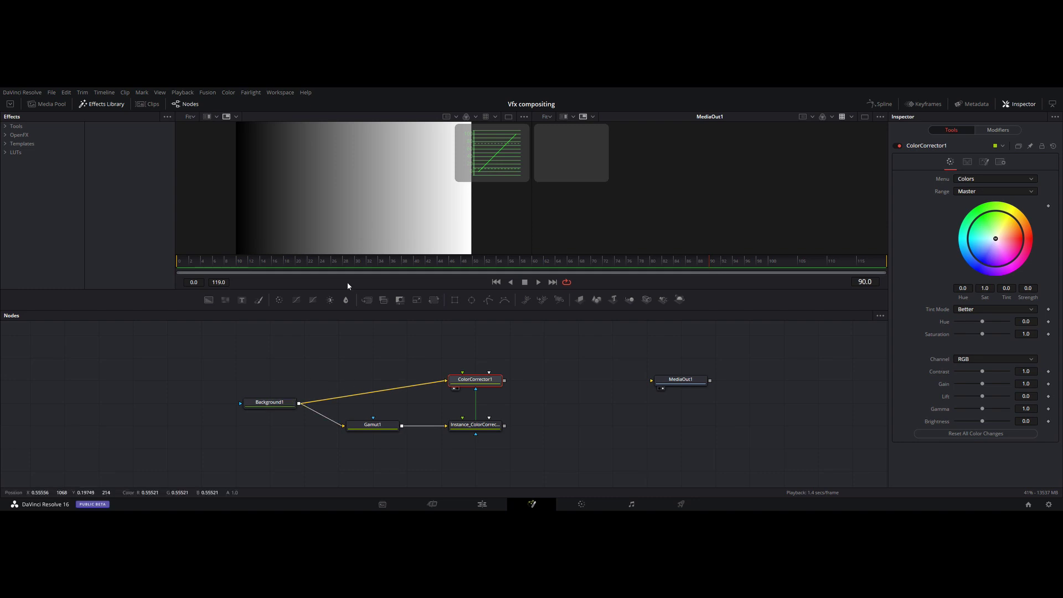
click(278, 405)
key(1)
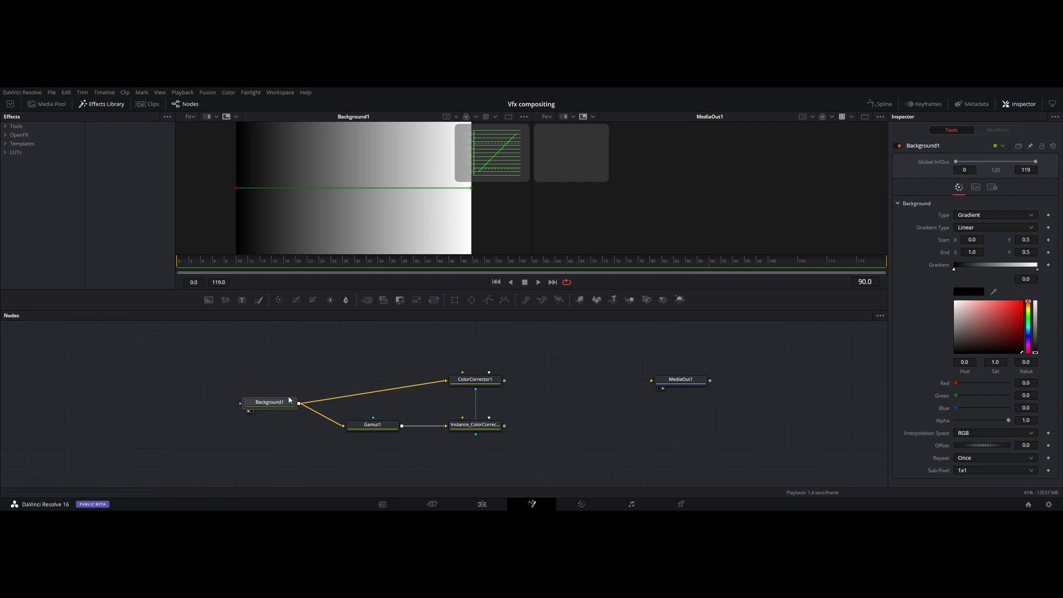
Show ColorCorrector1 in the left viewer and Instance_ColorCorrector1 in the right, then select Gamut1
click(485, 382)
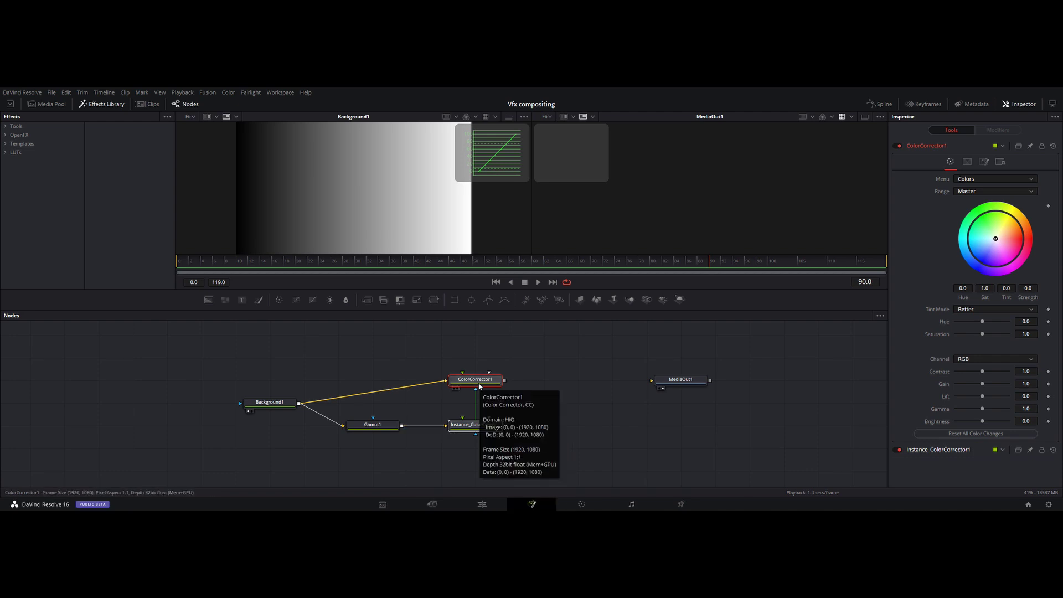
key(1)
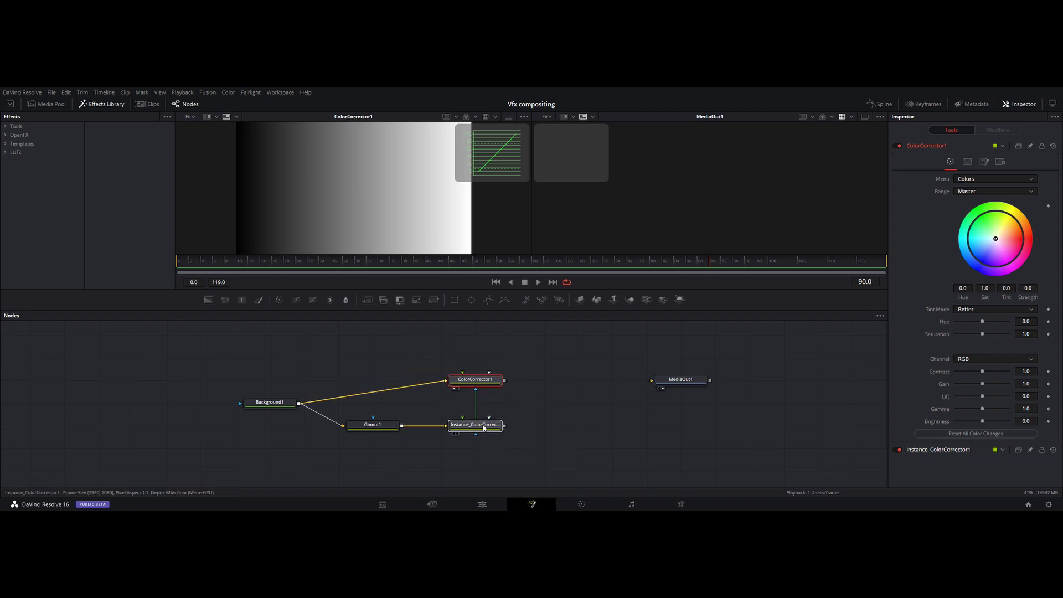
drag(475, 424, 685, 247)
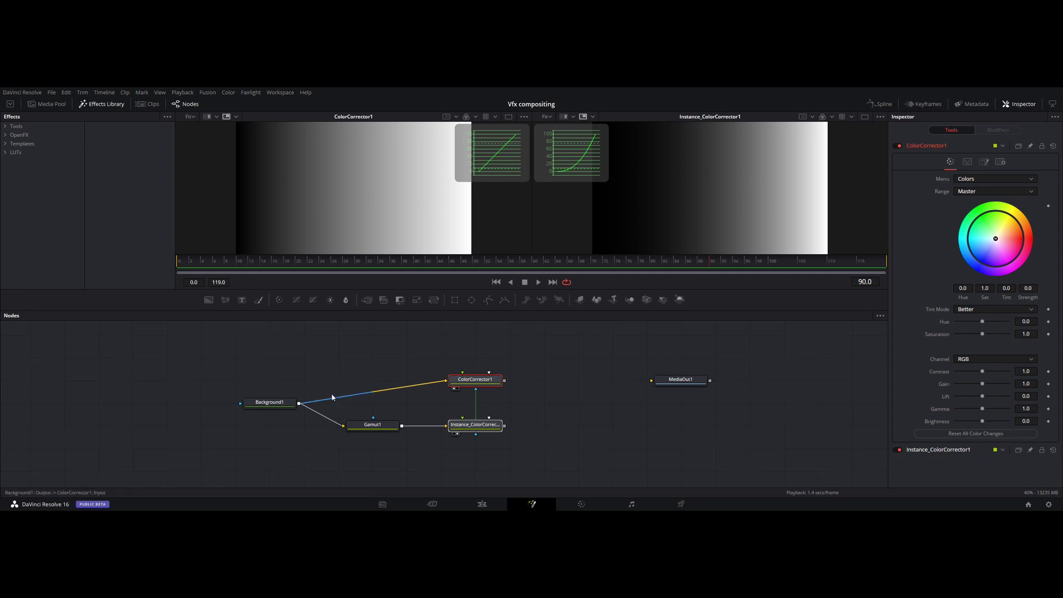
click(368, 427)
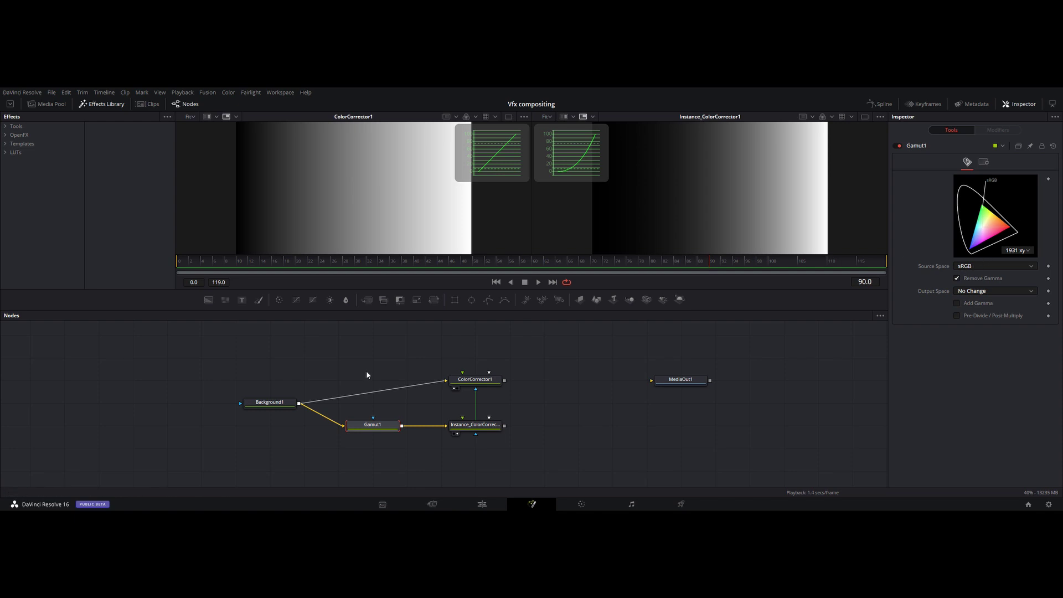
click(272, 405)
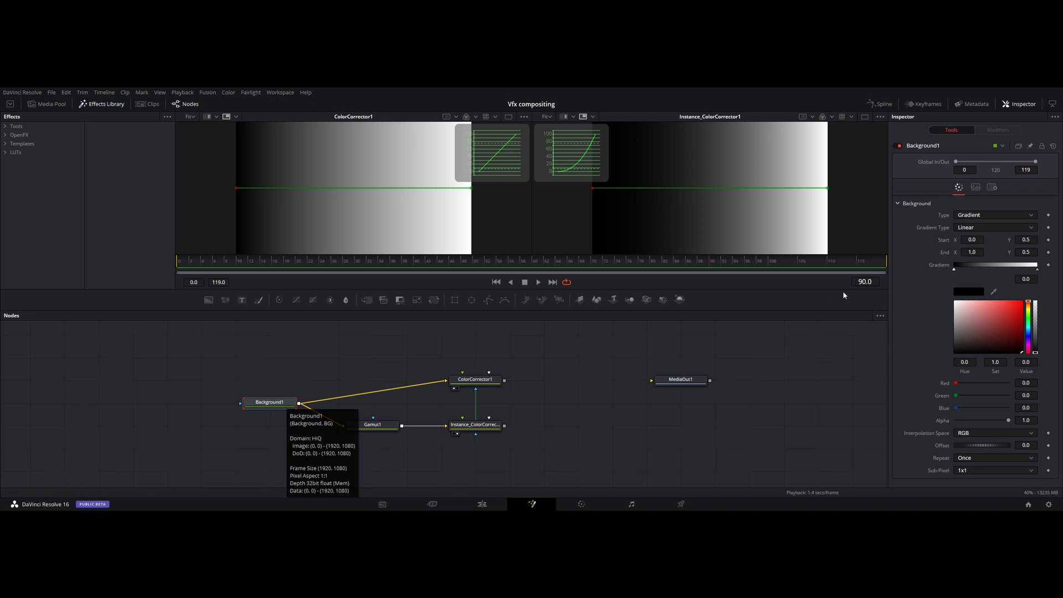
click(369, 434)
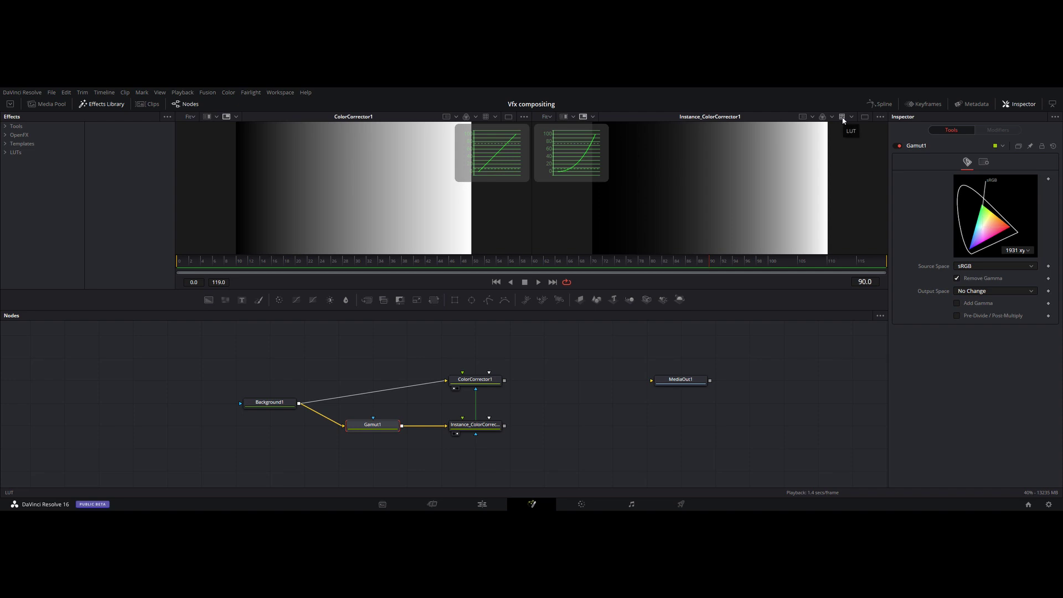
click(842, 118)
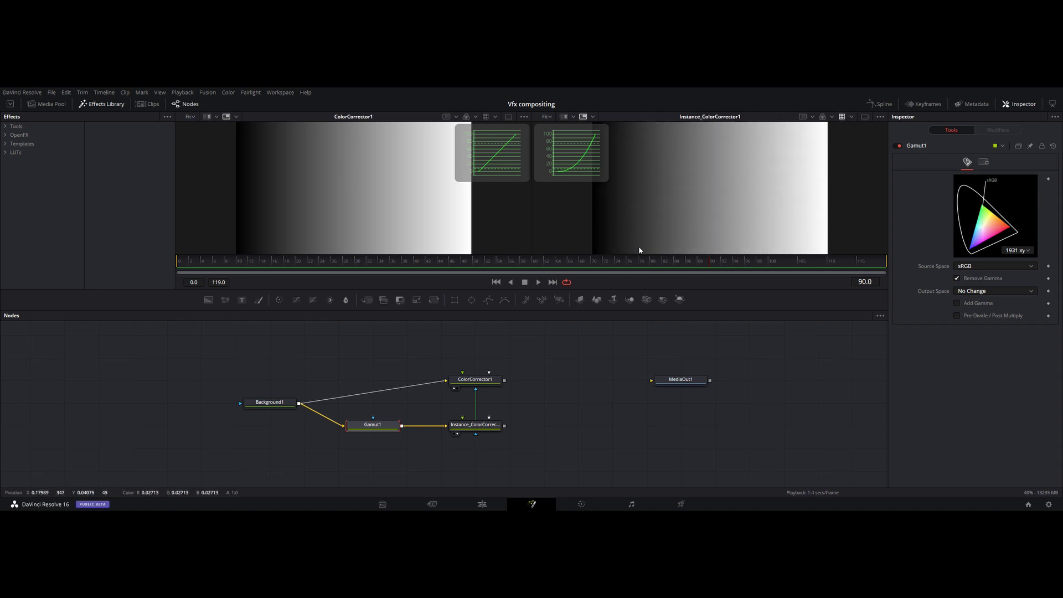
click(852, 118)
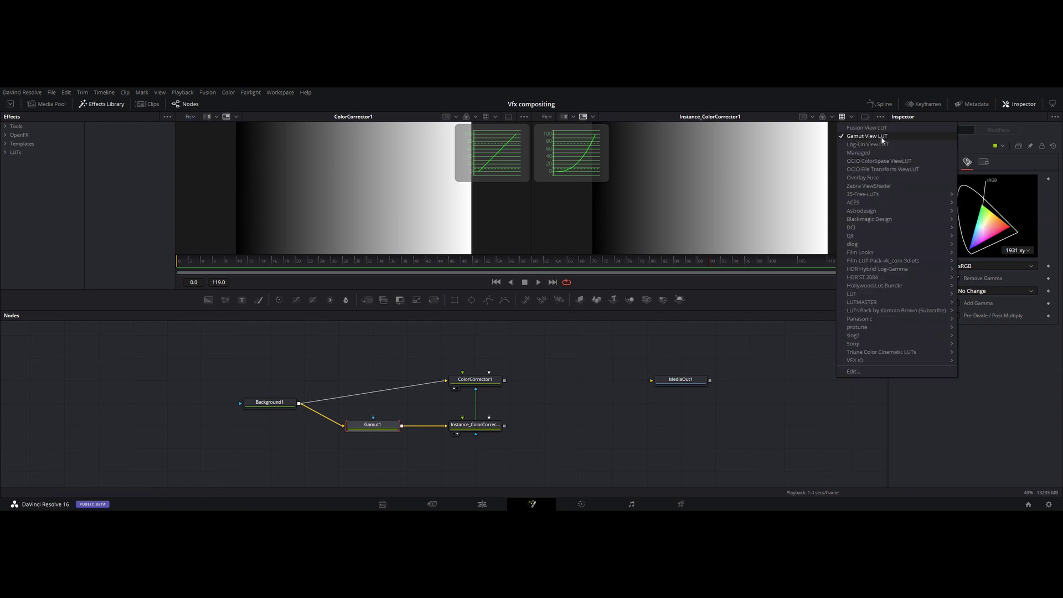
click(858, 371)
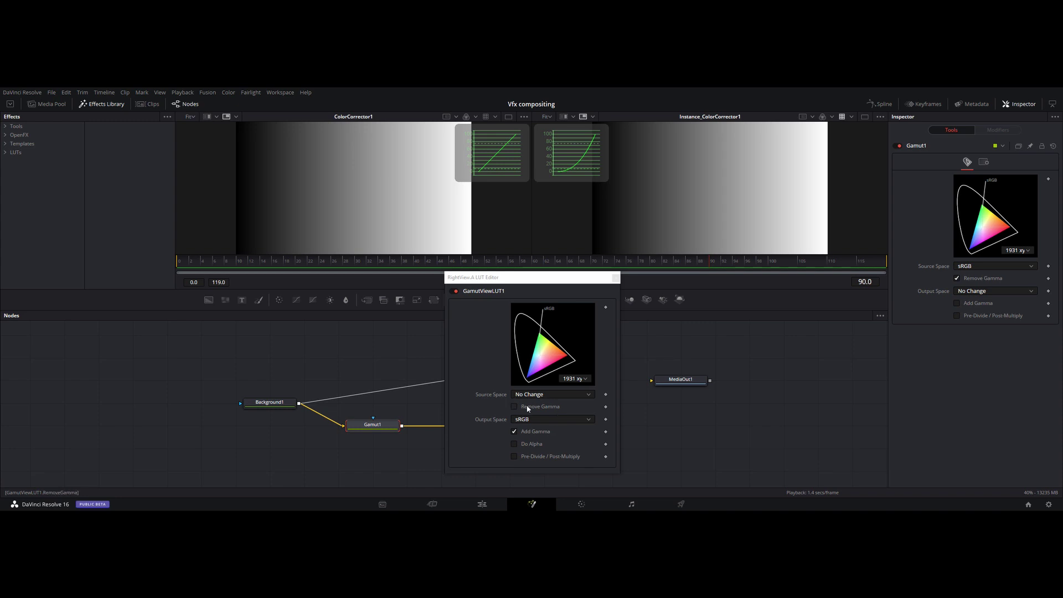
click(615, 278)
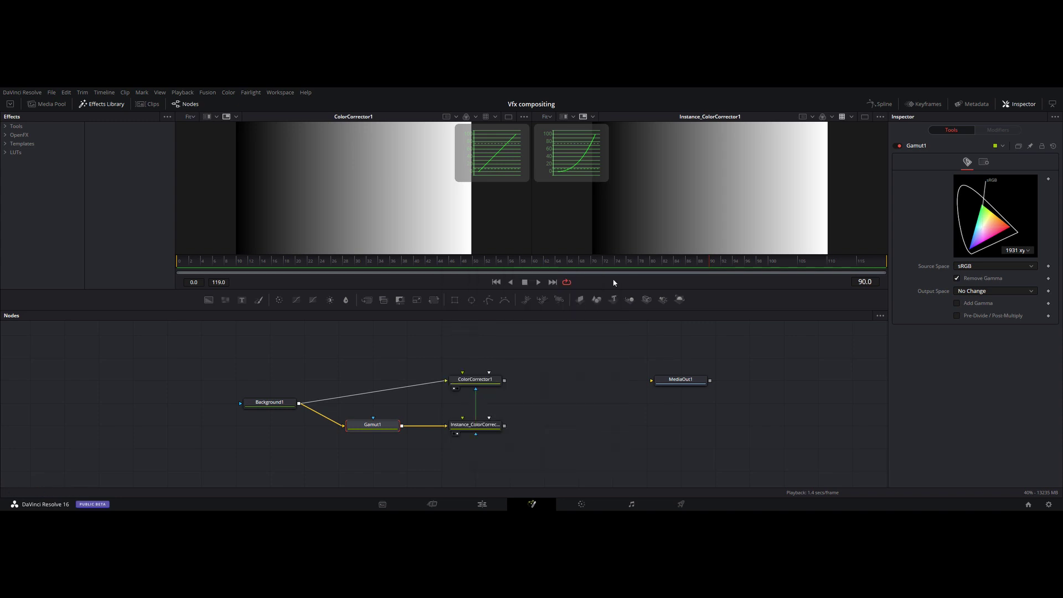
click(842, 117)
click(851, 117)
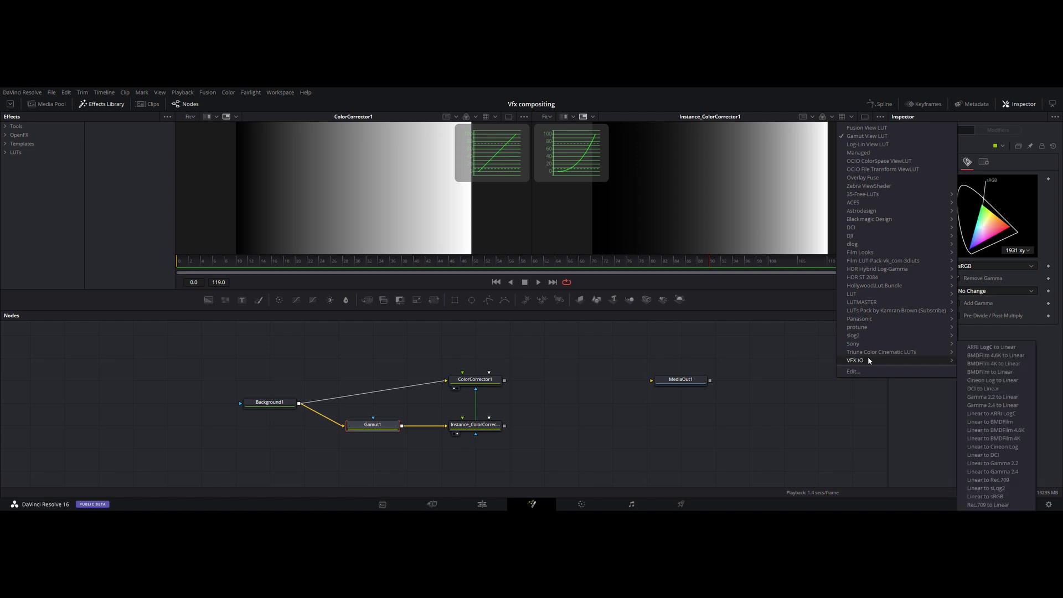
click(863, 370)
right_click(482, 291)
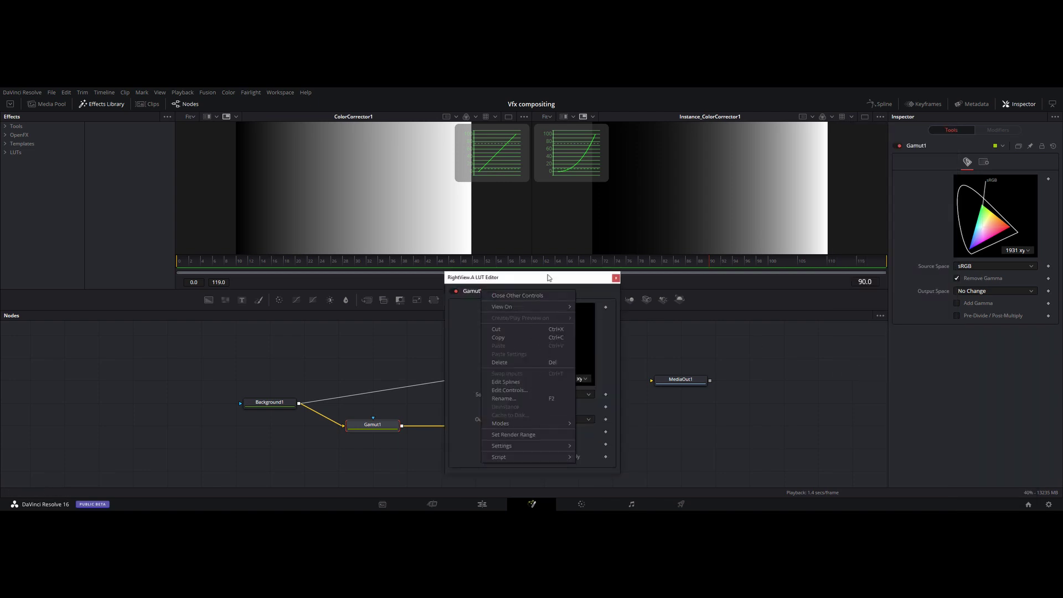
mouse_move(505, 448)
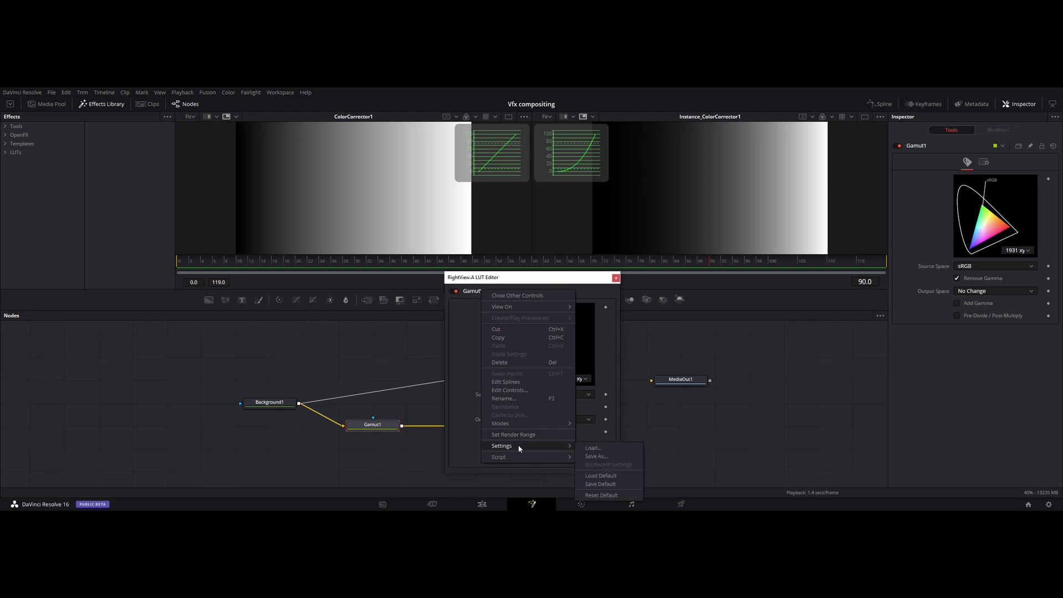
click(624, 278)
click(617, 277)
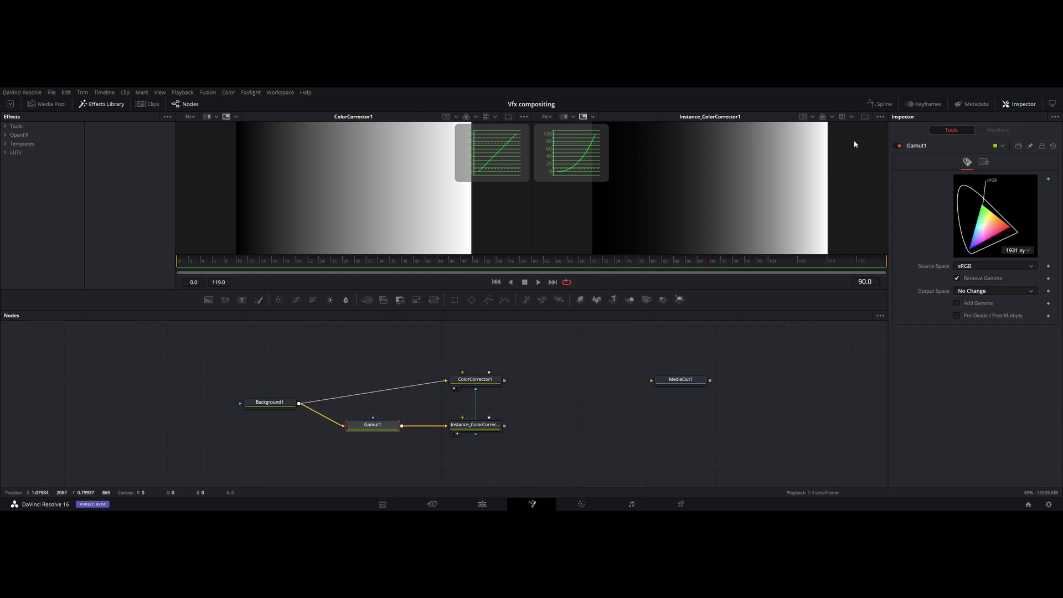
Toggle the right viewer's LUT and select Instance_ColorCorrector1 to show its Colors settings
click(841, 118)
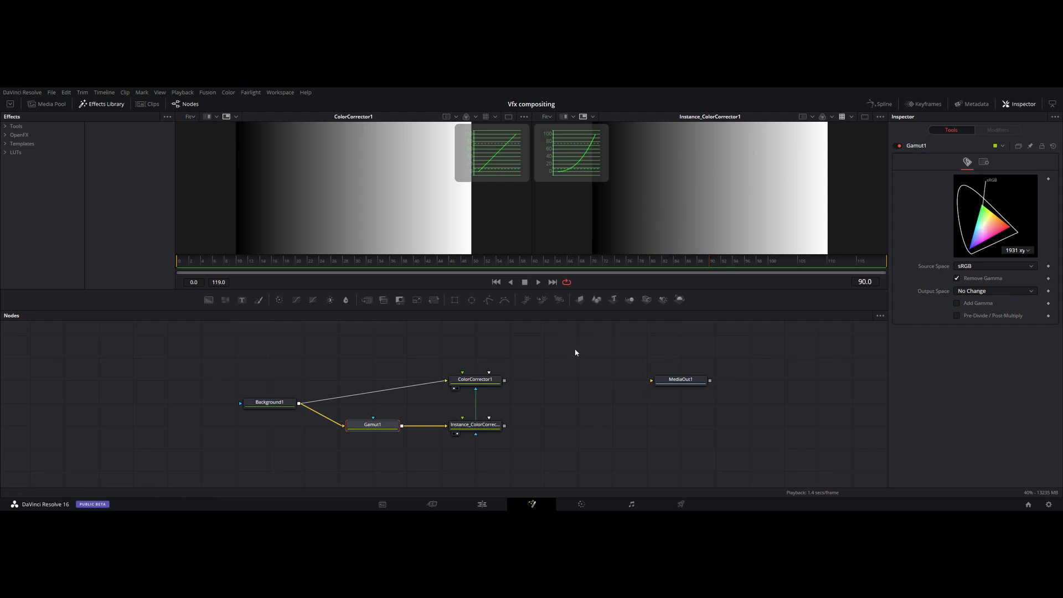
click(487, 428)
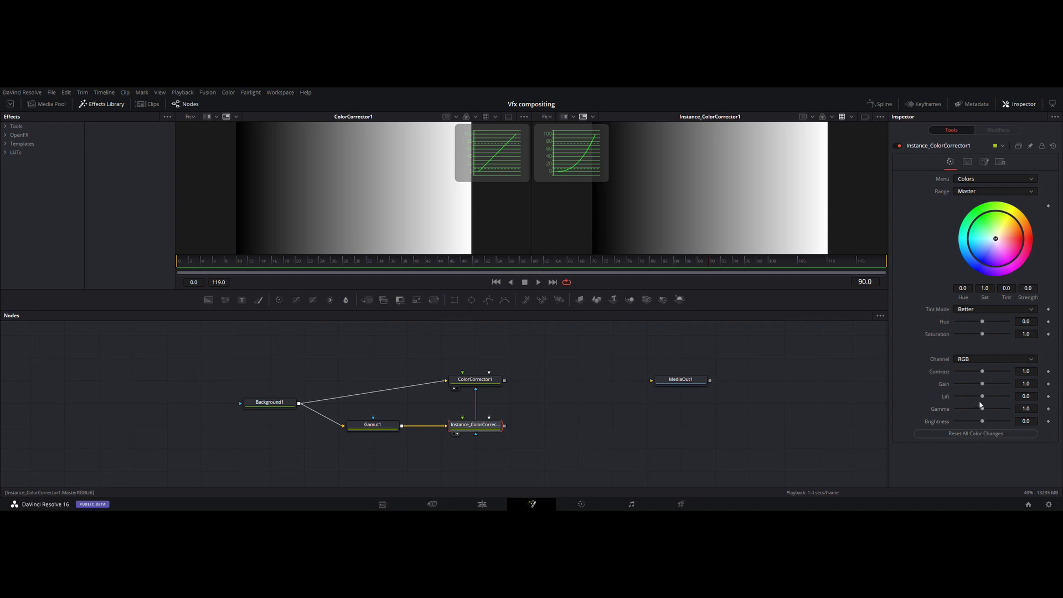
Drag Instance_ColorCorrector1's Lift down to -0.27 and save the project
drag(982, 396, 974, 396)
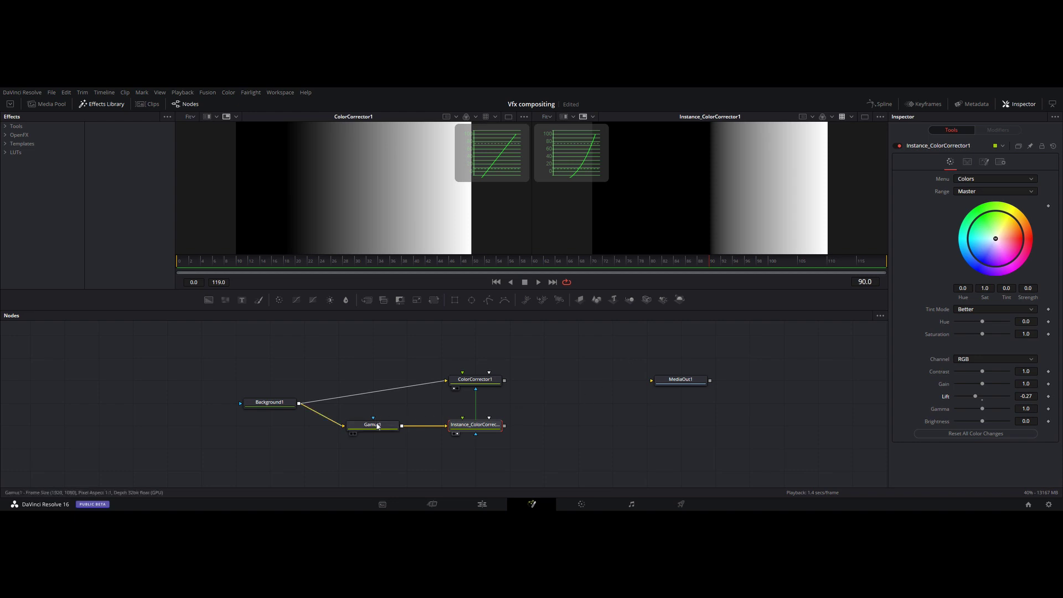
mouse_move(349, 421)
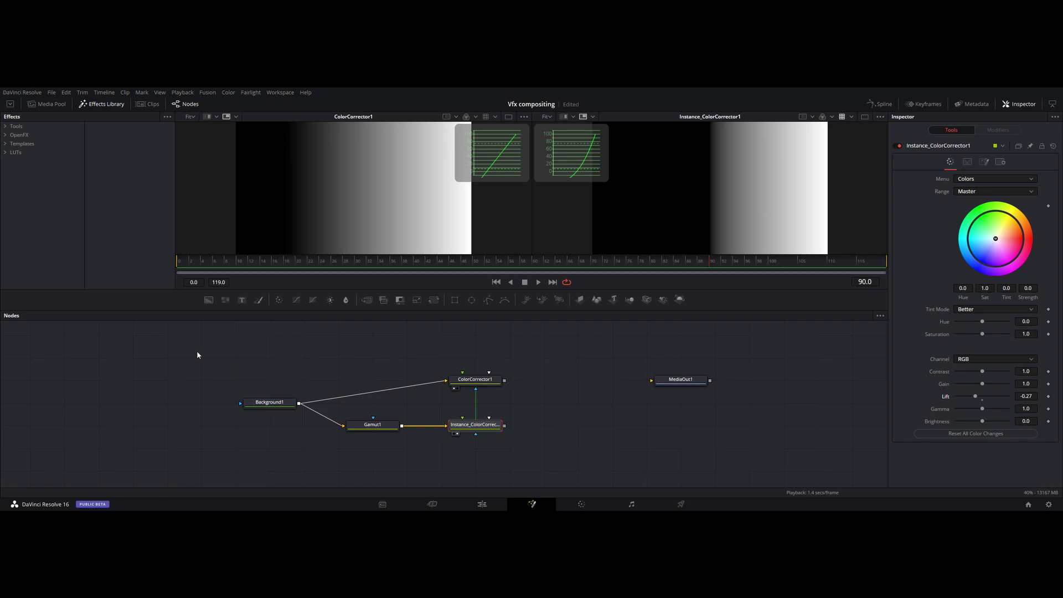
key(ctrl+s)
Check both colour correctors, set the instance's Lift to -0.25, and return to the Edit page
click(475, 379)
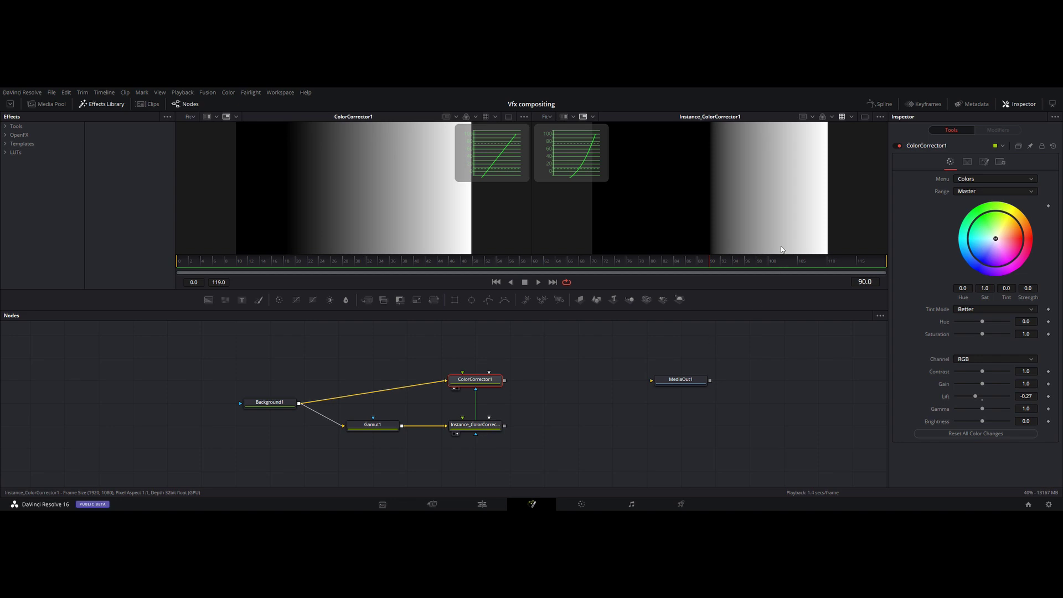
click(484, 427)
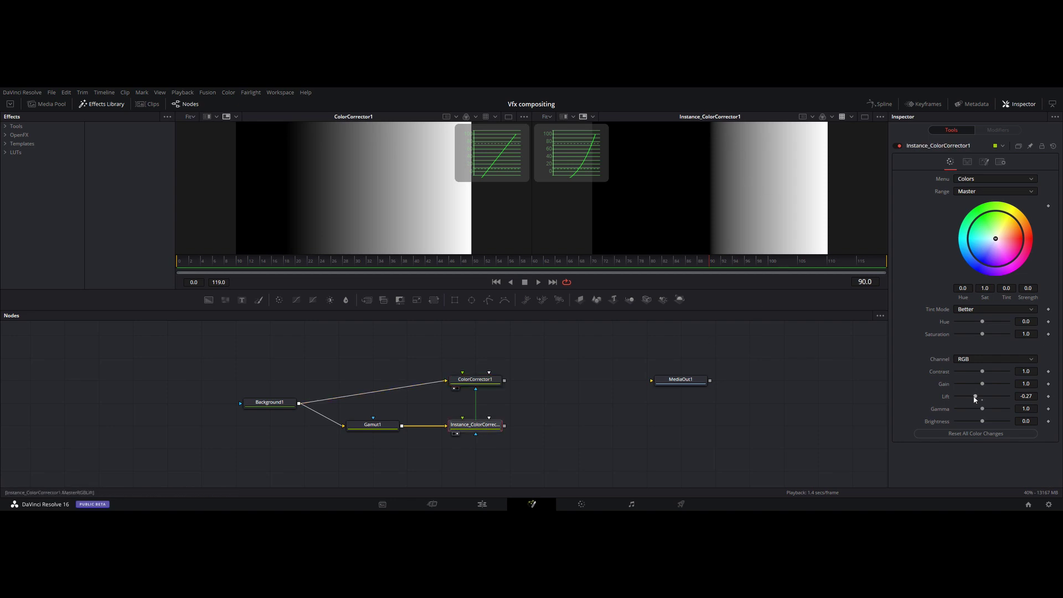
mouse_move(975, 396)
mouse_down()
mouse_move(987, 399)
mouse_move(976, 396)
mouse_up()
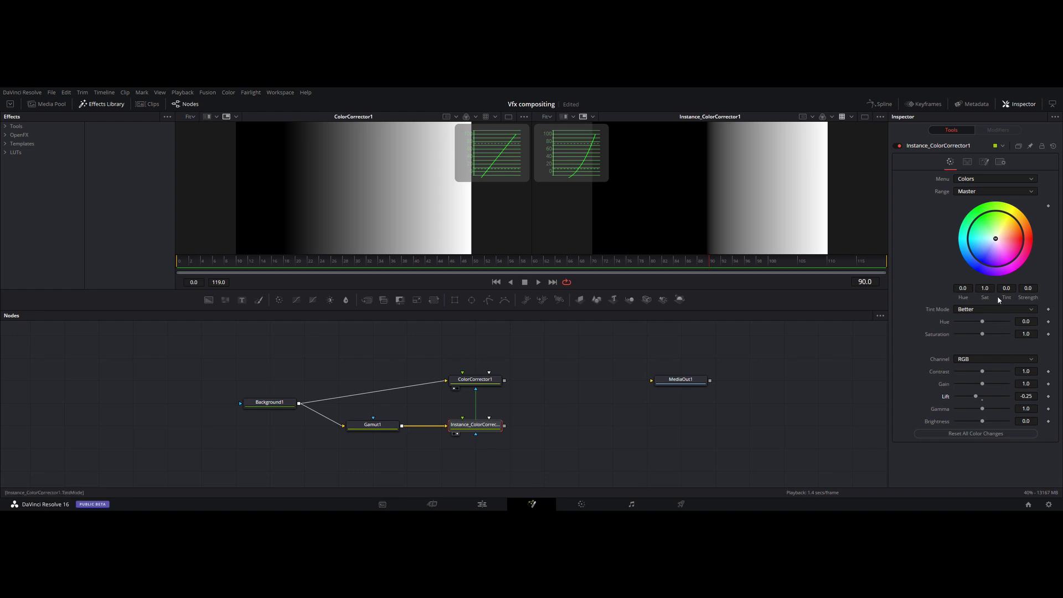
click(489, 506)
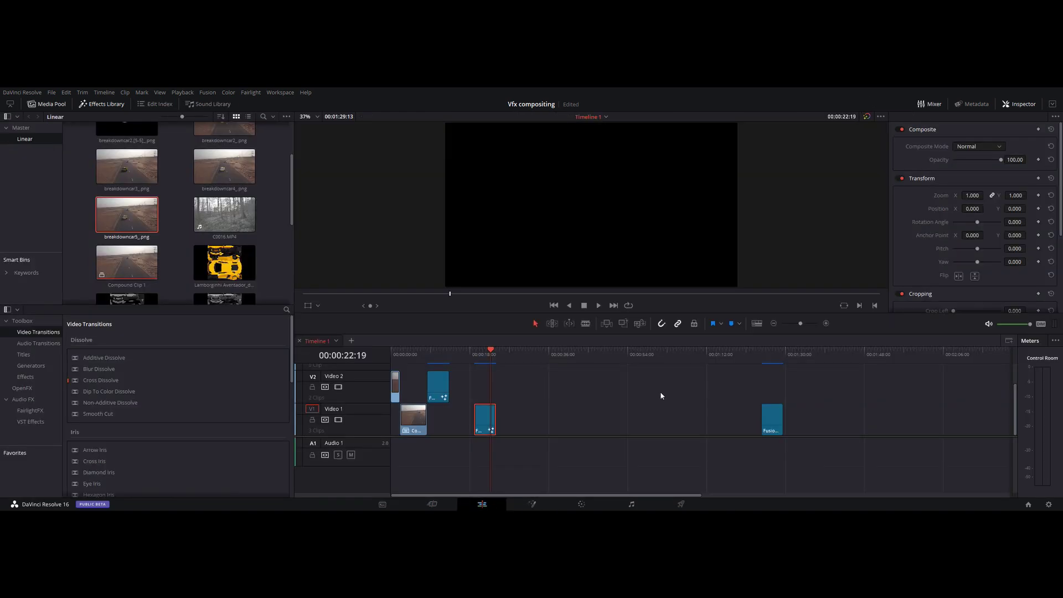
Select the car clip at 00:00:10:05 and open its Fusion composite
click(436, 357)
click(444, 389)
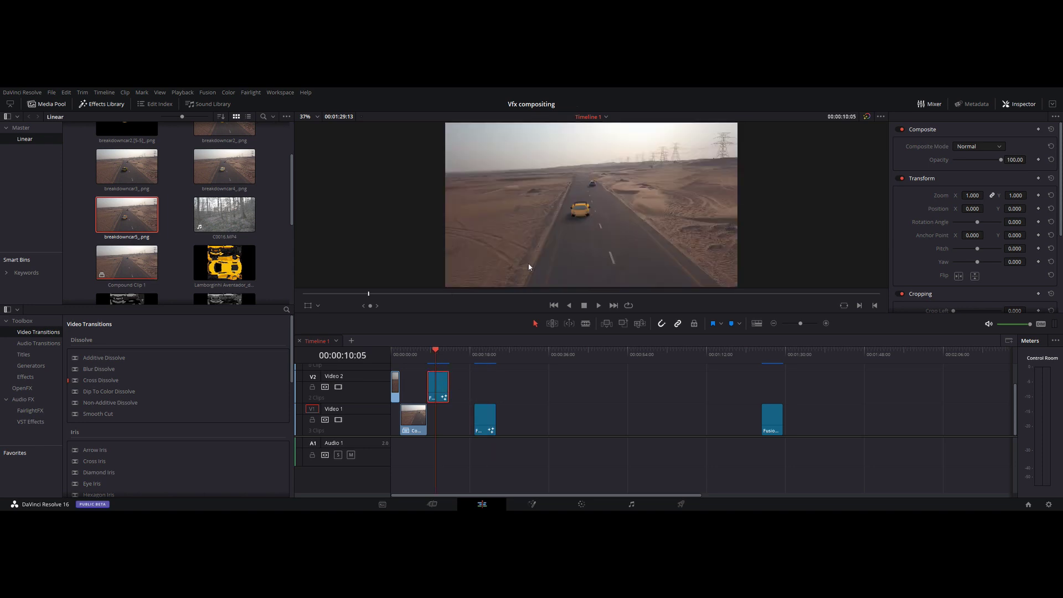
click(532, 504)
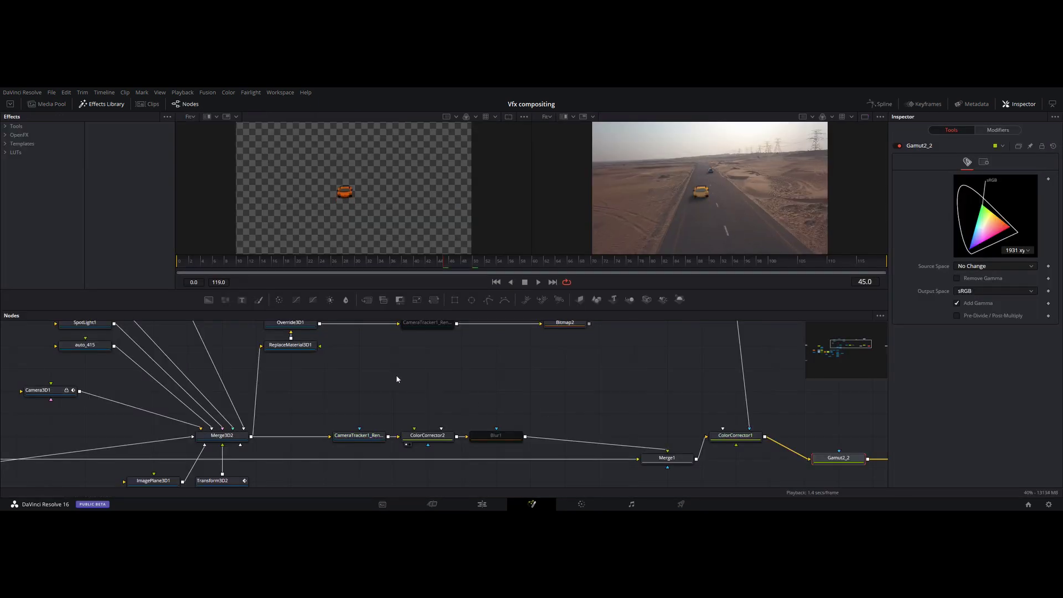
Preview the Merge3D3 3D car scene in the left viewer
scroll(395, 385, down, 5)
scroll(395, 385, up, 3)
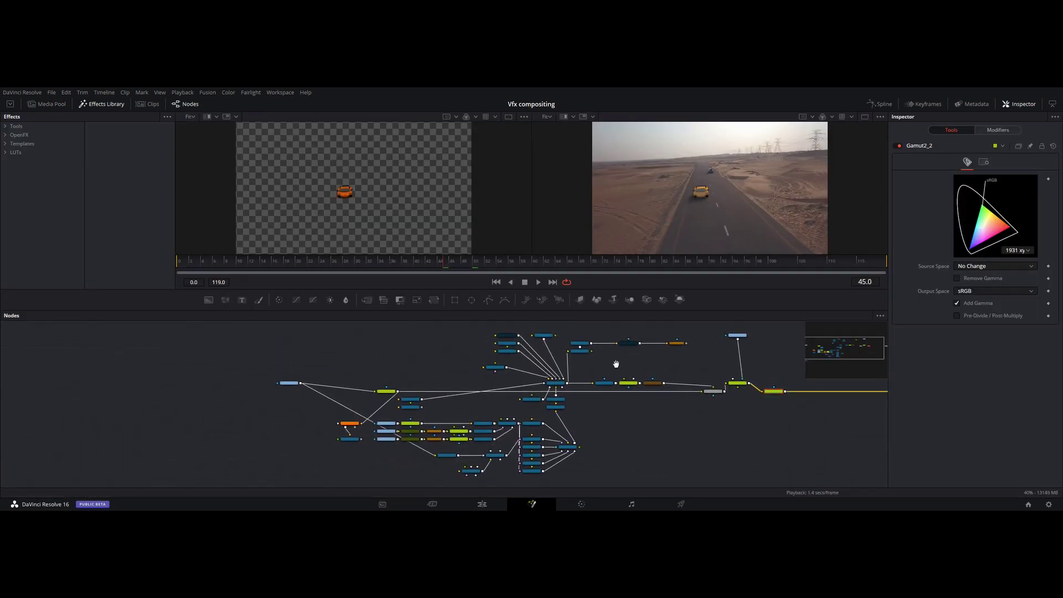
scroll(285, 408, up, 3)
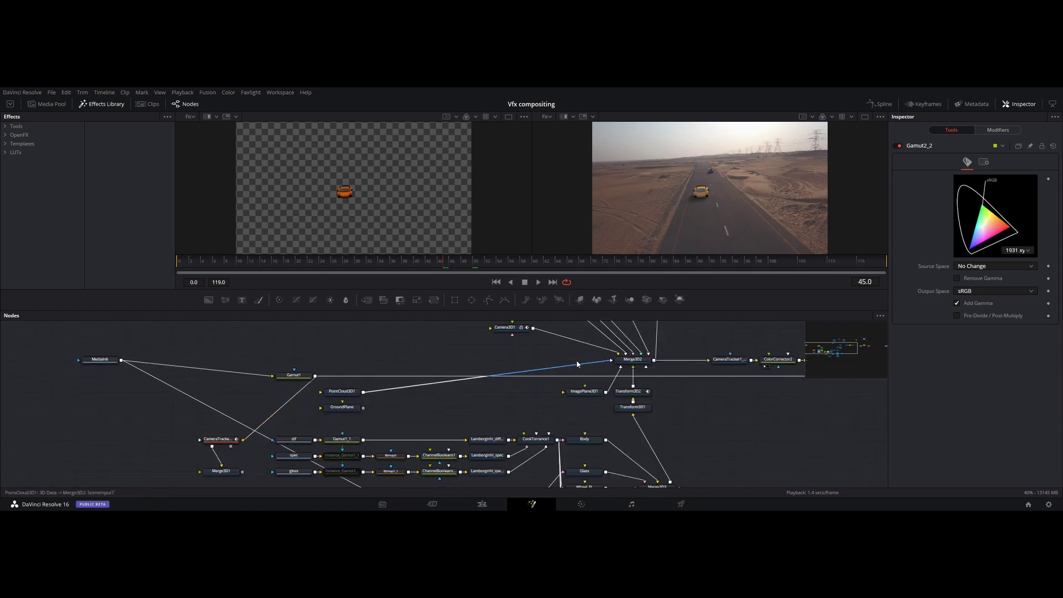
drag(465, 413, 435, 373)
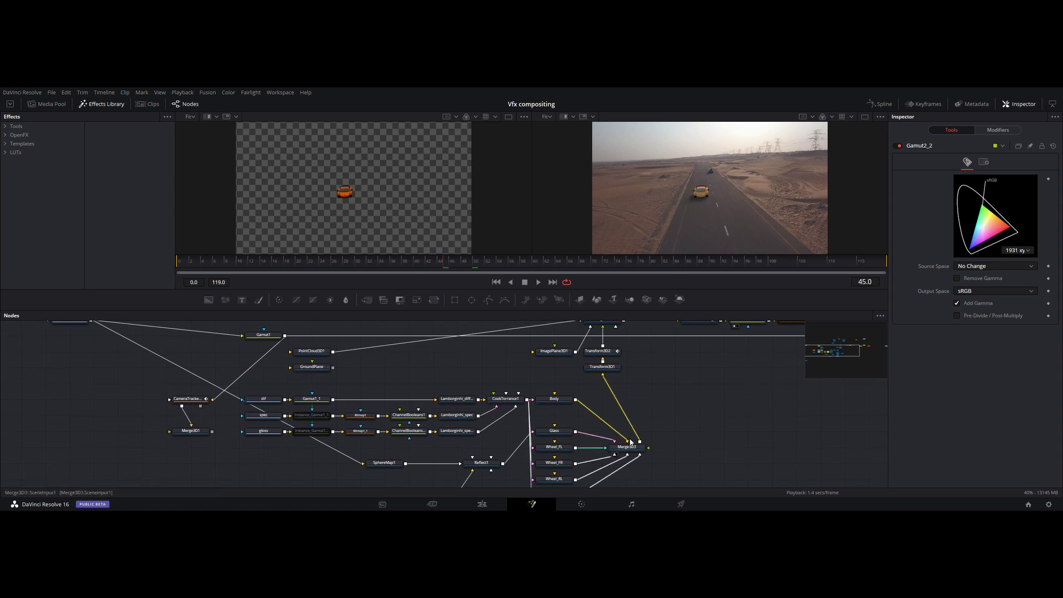
drag(631, 452, 385, 216)
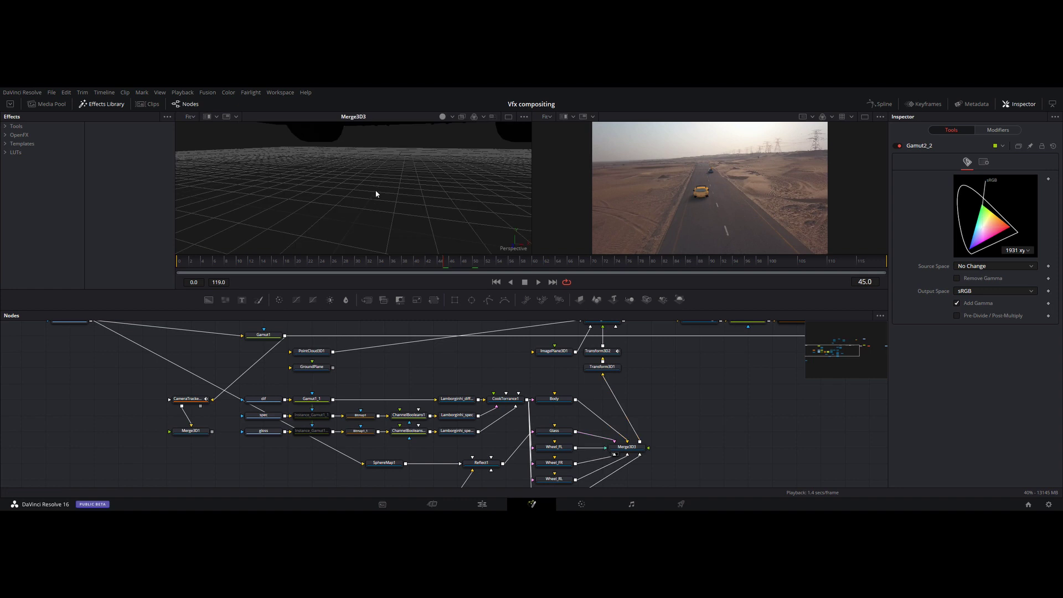
Preview Merge3D2, then the Merge1 composite, in the left viewer
scroll(373, 187, down, 3)
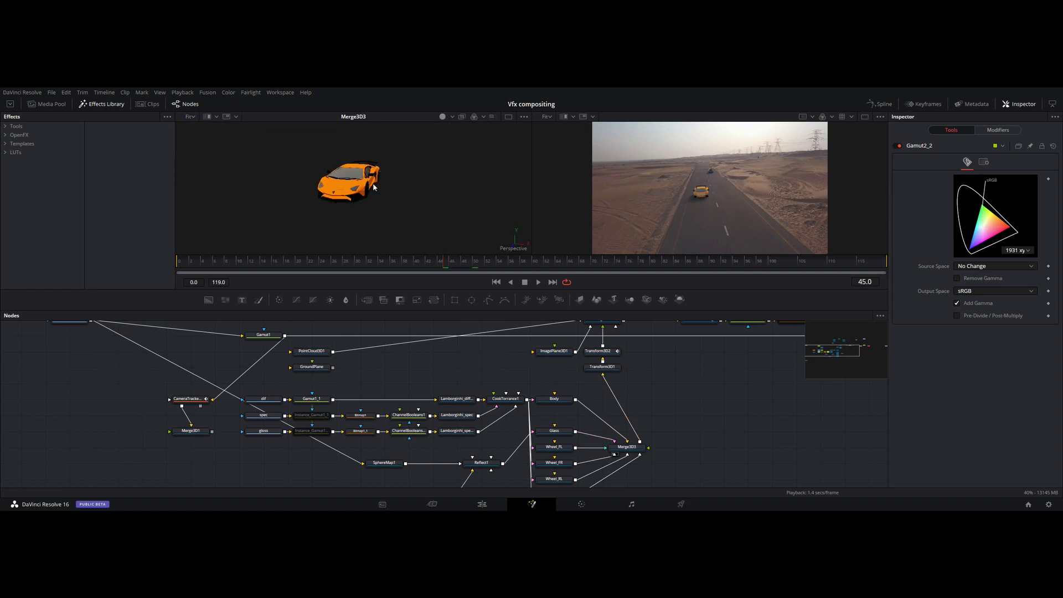
scroll(373, 186, up, 2)
scroll(676, 384, up, 3)
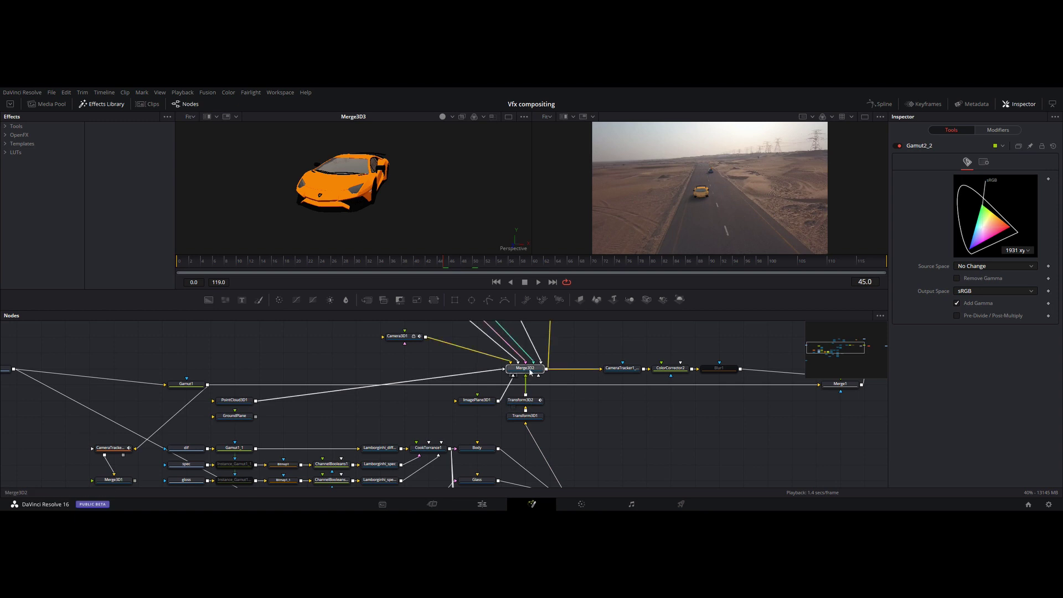
drag(525, 369, 391, 197)
scroll(377, 204, up, 5)
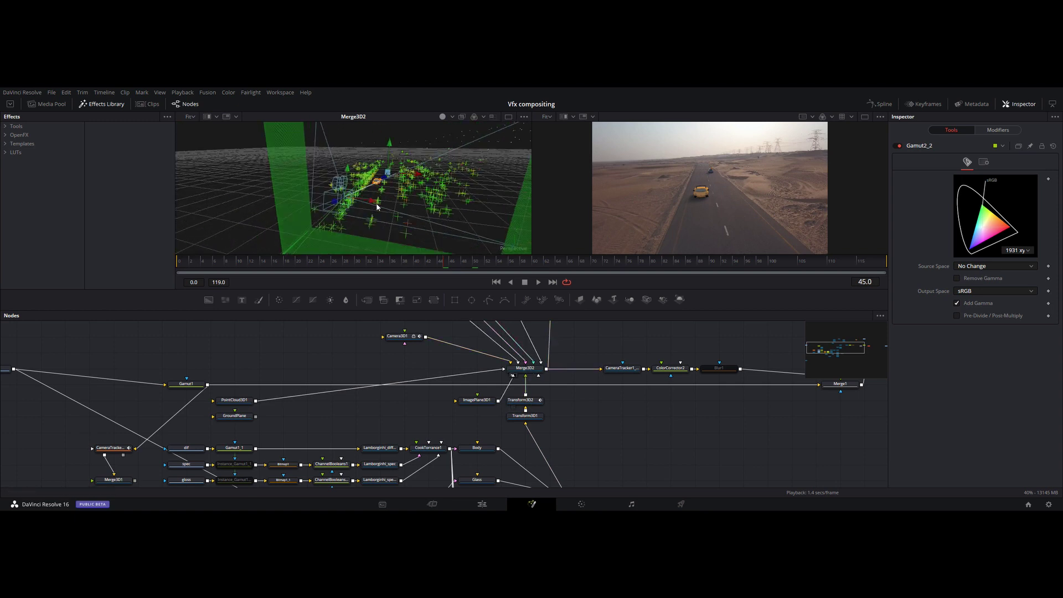
scroll(557, 386, right, 5)
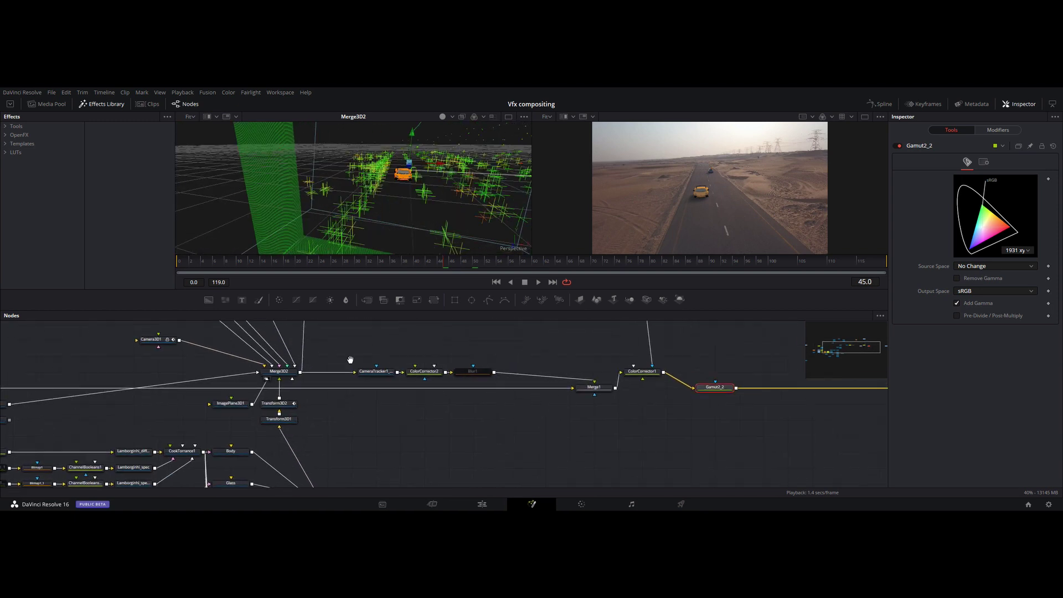
drag(573, 392, 427, 214)
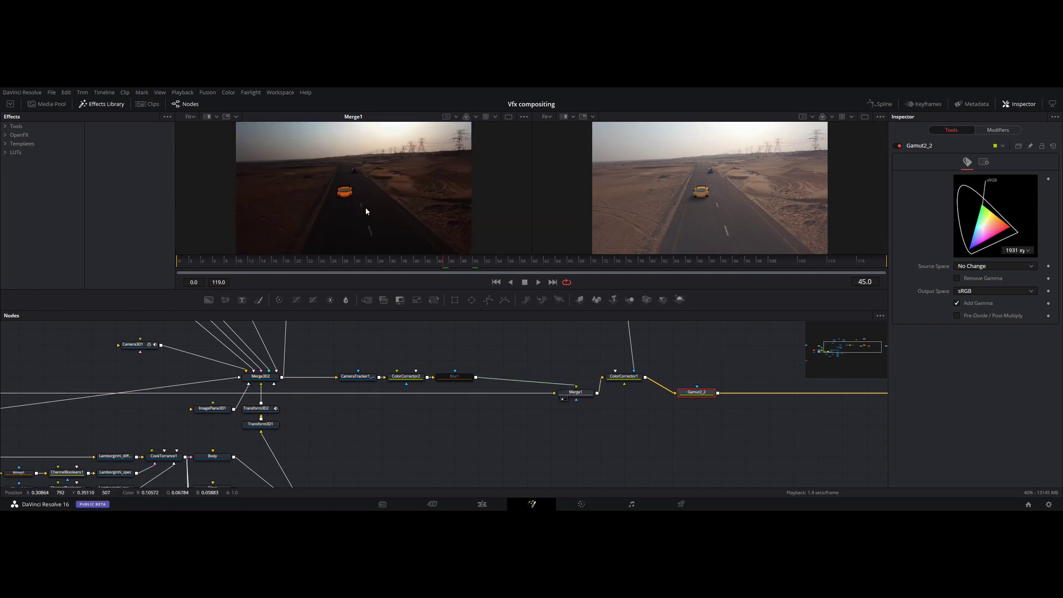
Apply the viewing LUT to Merge1 and pan the graph to MediaOut1 and back
click(488, 120)
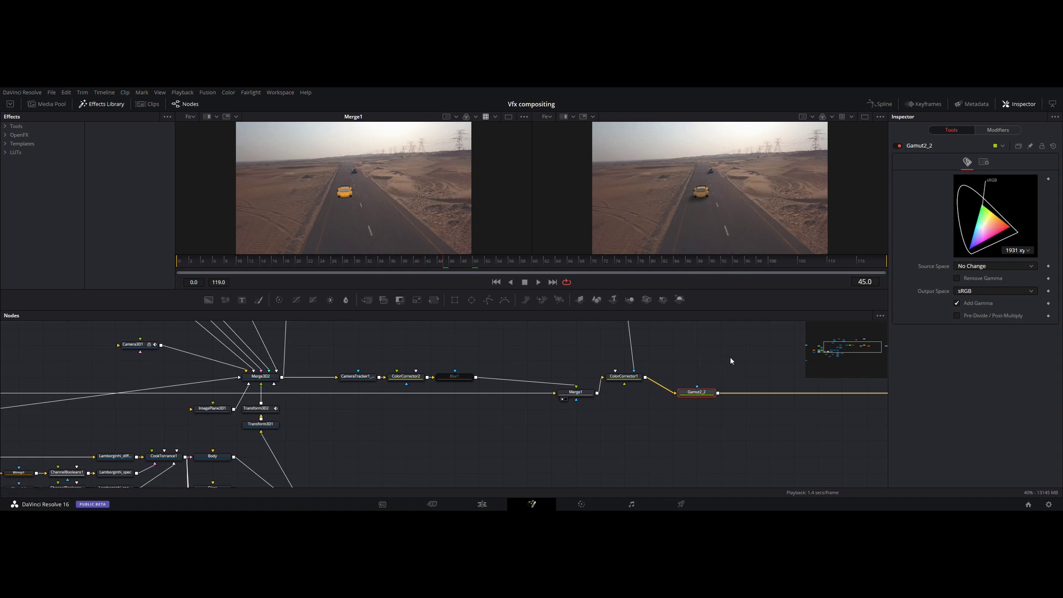
drag(729, 361, 377, 370)
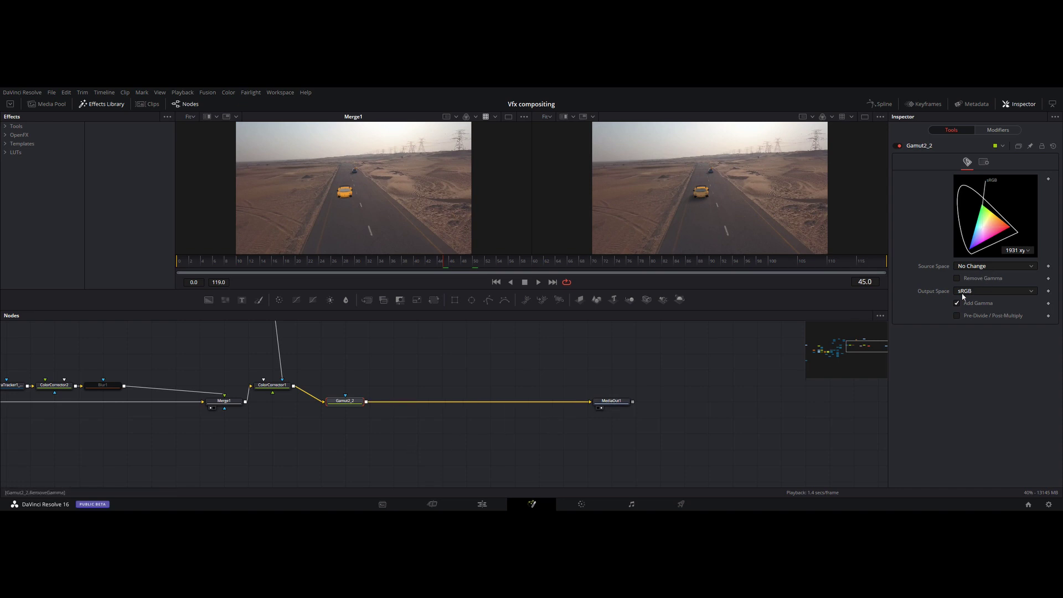
drag(419, 439, 682, 426)
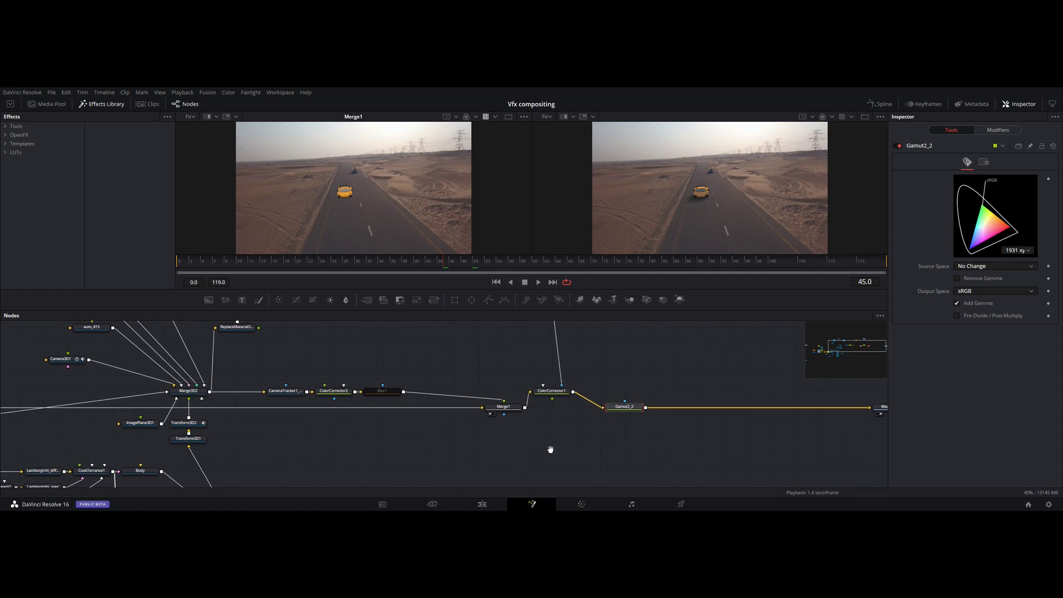
Preview the MediaIn6 footage in the left viewer with the viewing LUT off
drag(544, 443, 759, 455)
drag(695, 441, 863, 457)
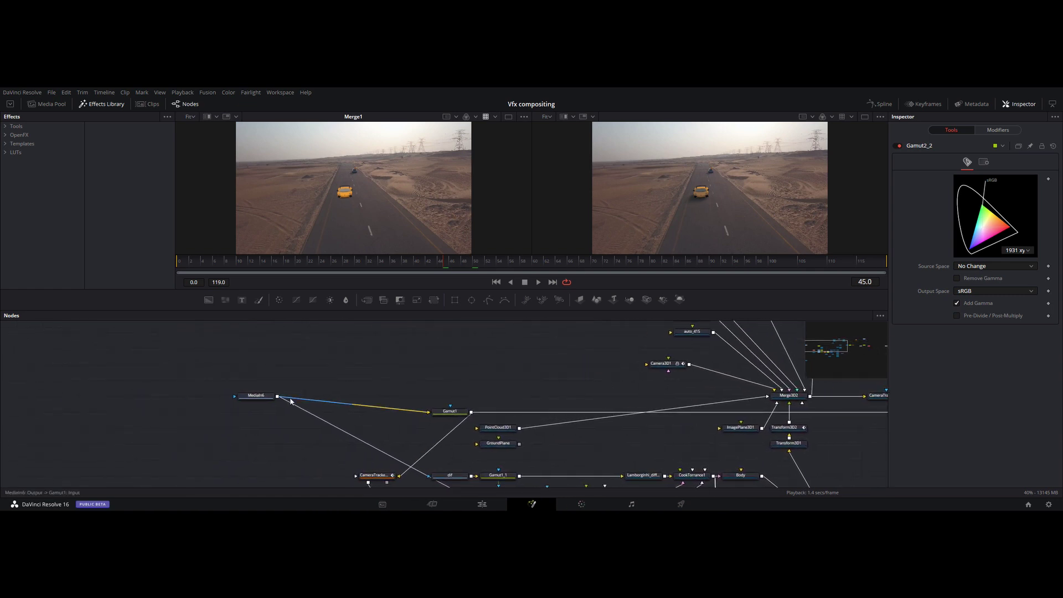
drag(255, 395, 274, 237)
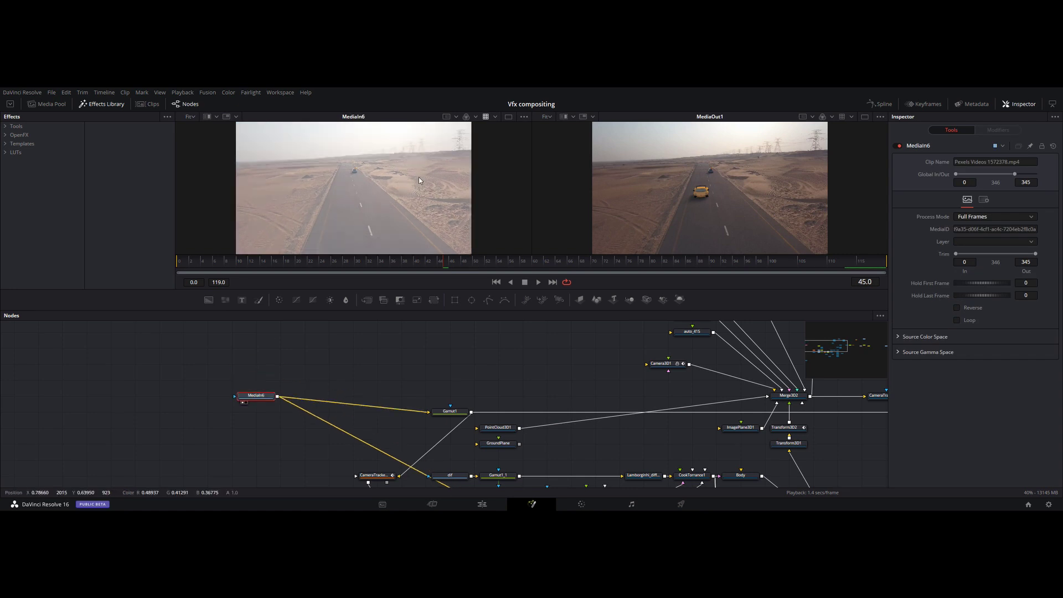
click(486, 117)
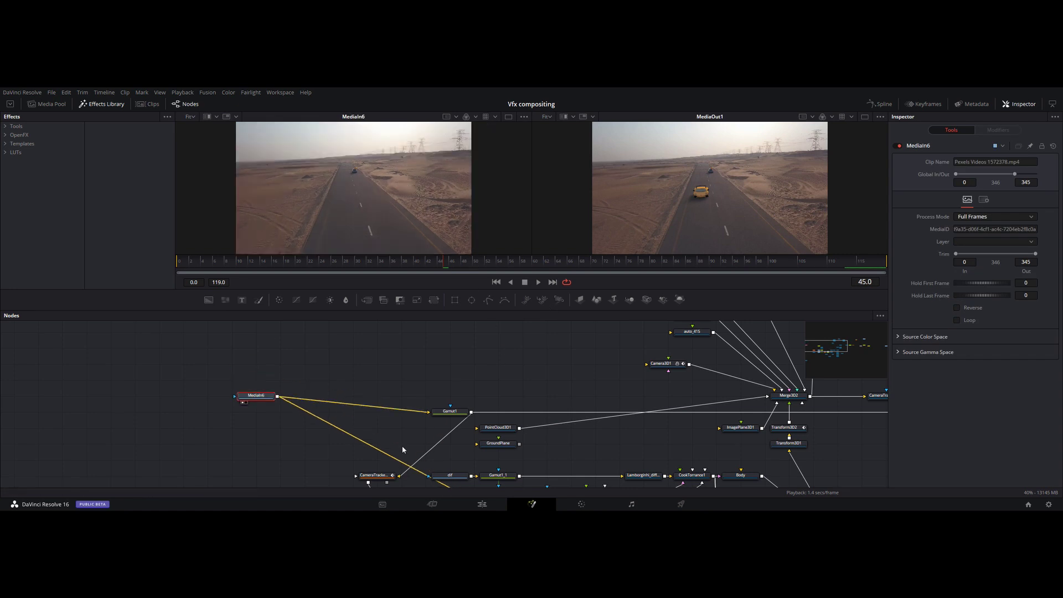
Preview Gamut1's linearised plate in the left viewer with the viewing LUT applied
click(455, 412)
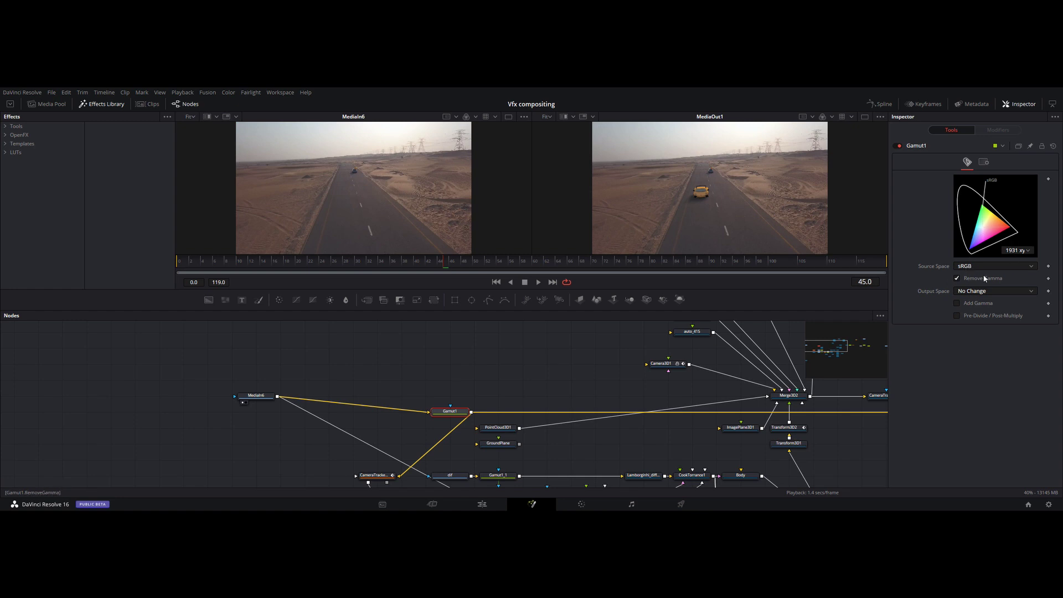
drag(532, 381, 379, 358)
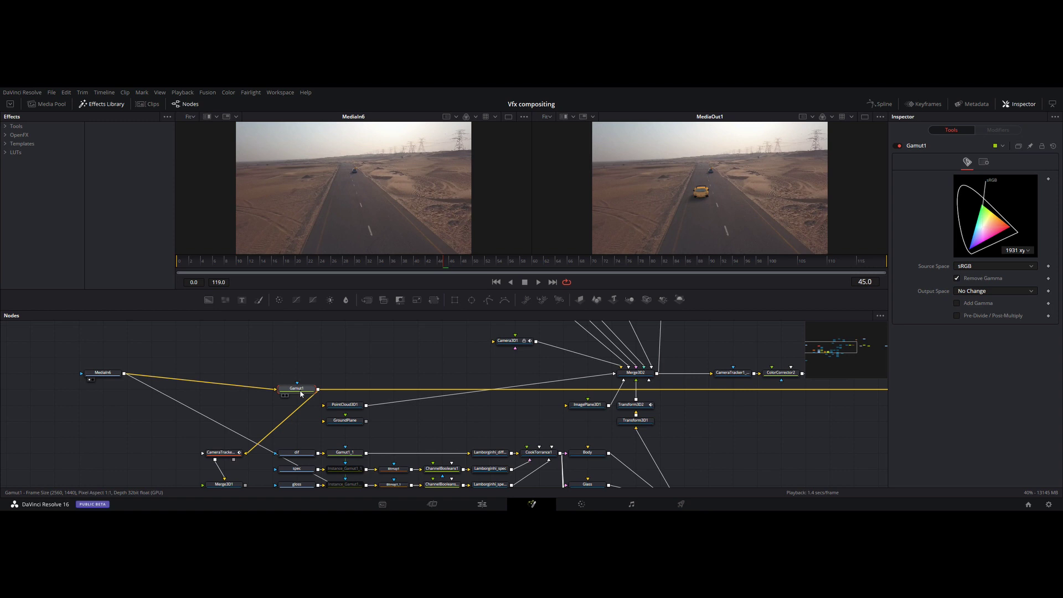
drag(301, 394, 344, 213)
click(485, 117)
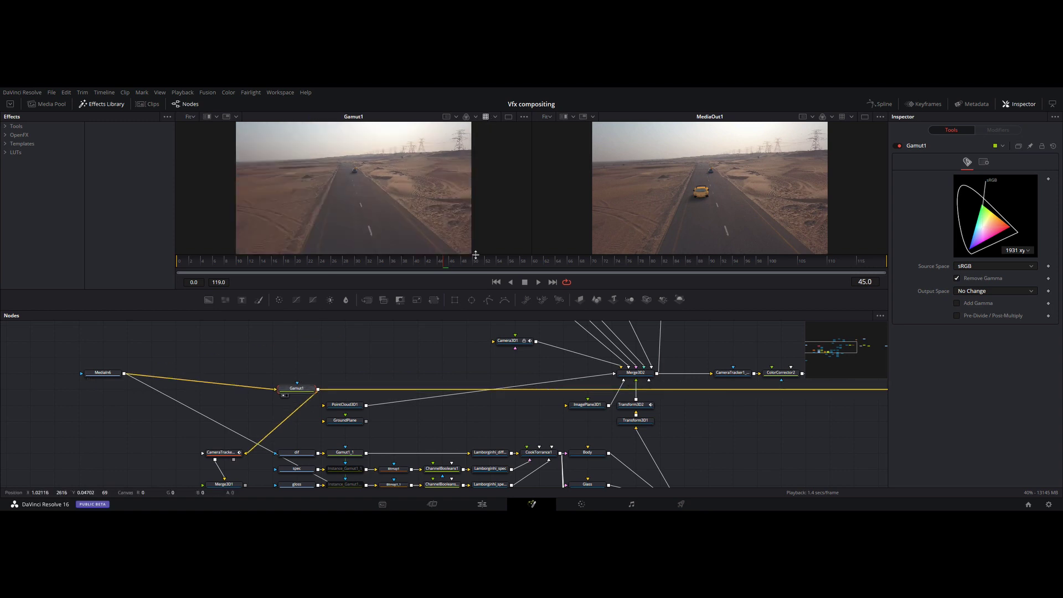
drag(396, 362, 342, 340)
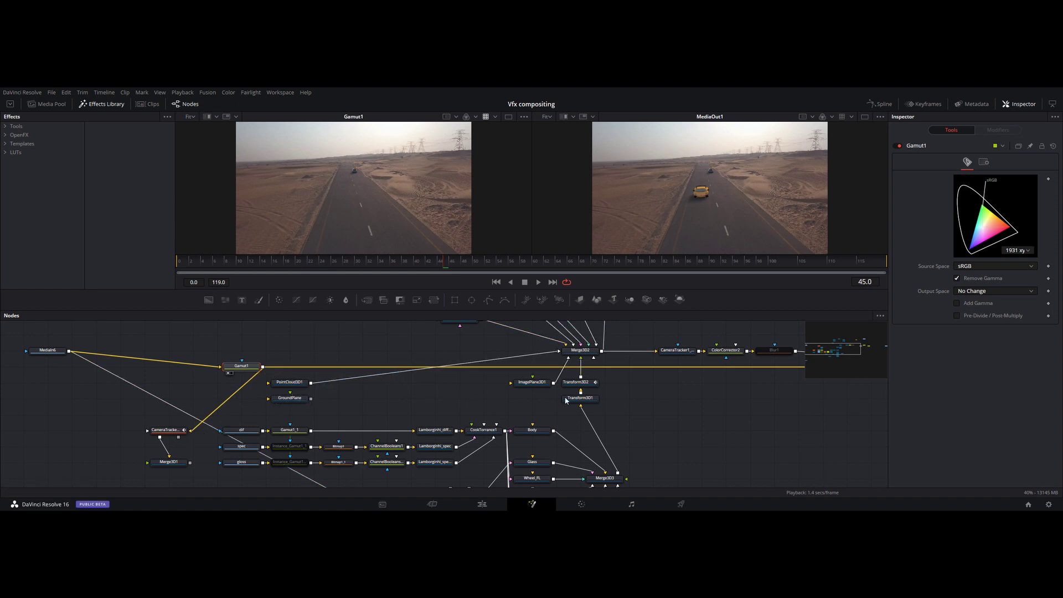
drag(566, 399, 222, 412)
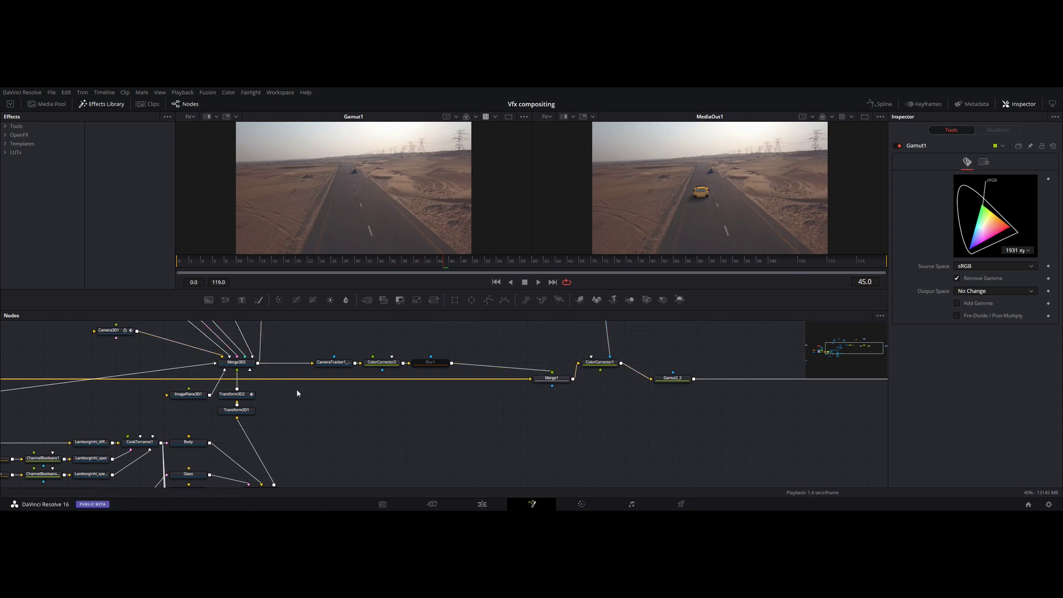
Preview CameraTracker1_Renderer's yellow car in the left viewer
drag(365, 415, 469, 459)
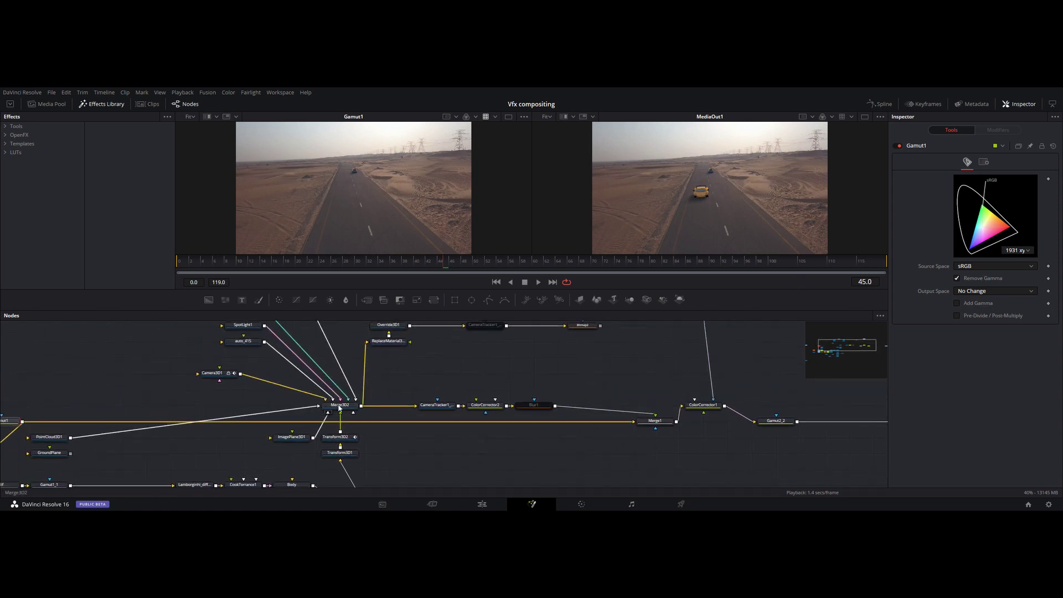
click(339, 407)
mouse_move(454, 445)
mouse_down()
mouse_move(544, 298)
mouse_move(586, 427)
mouse_up()
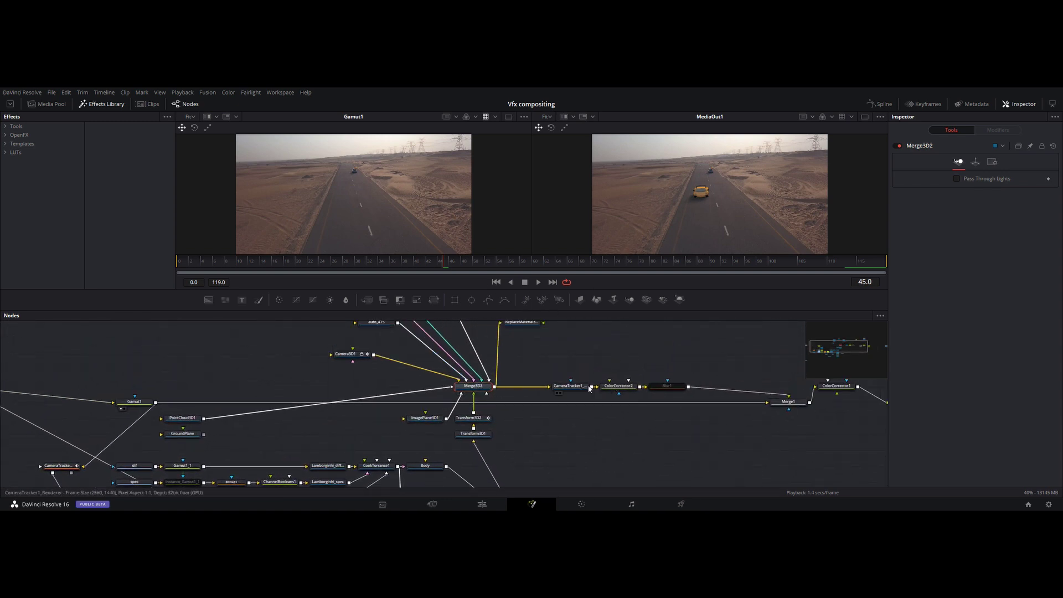
drag(589, 388, 430, 227)
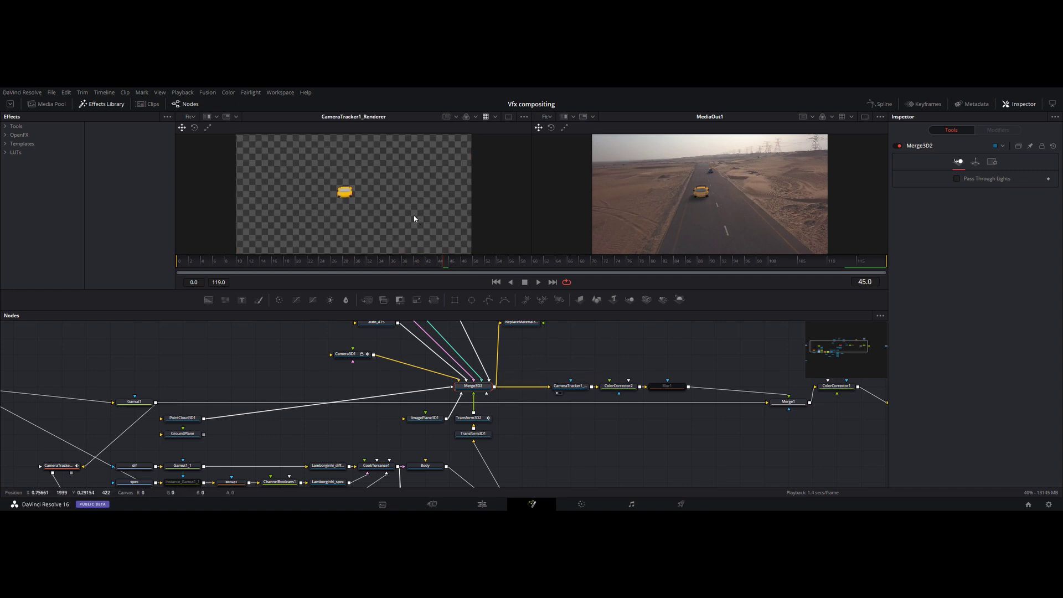
Move CameraTracker1_Renderer beside Merge3D2, save the project, and pan to the car material nodes
click(619, 388)
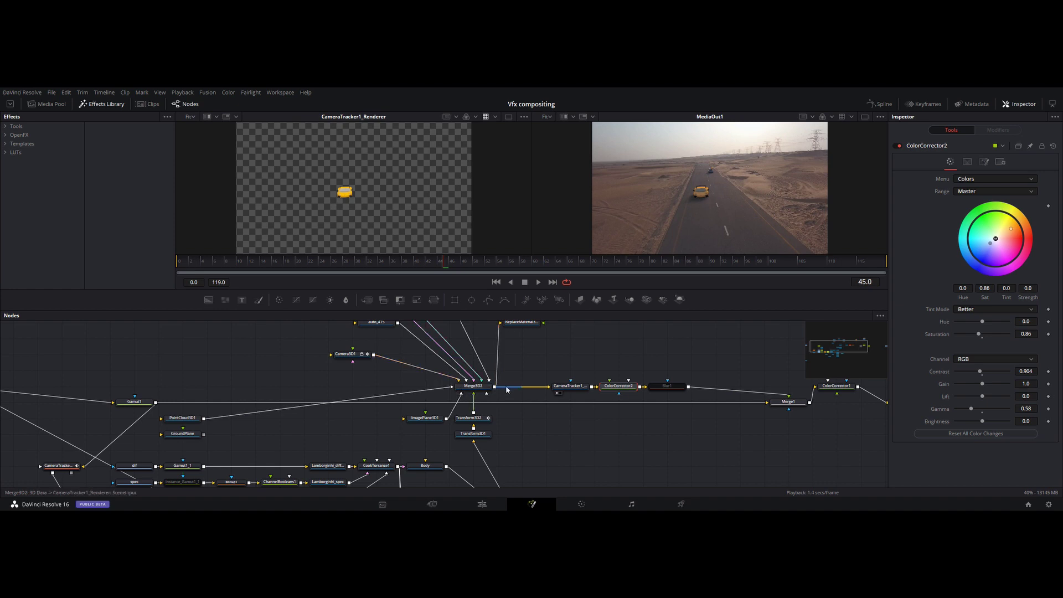
drag(576, 390, 530, 389)
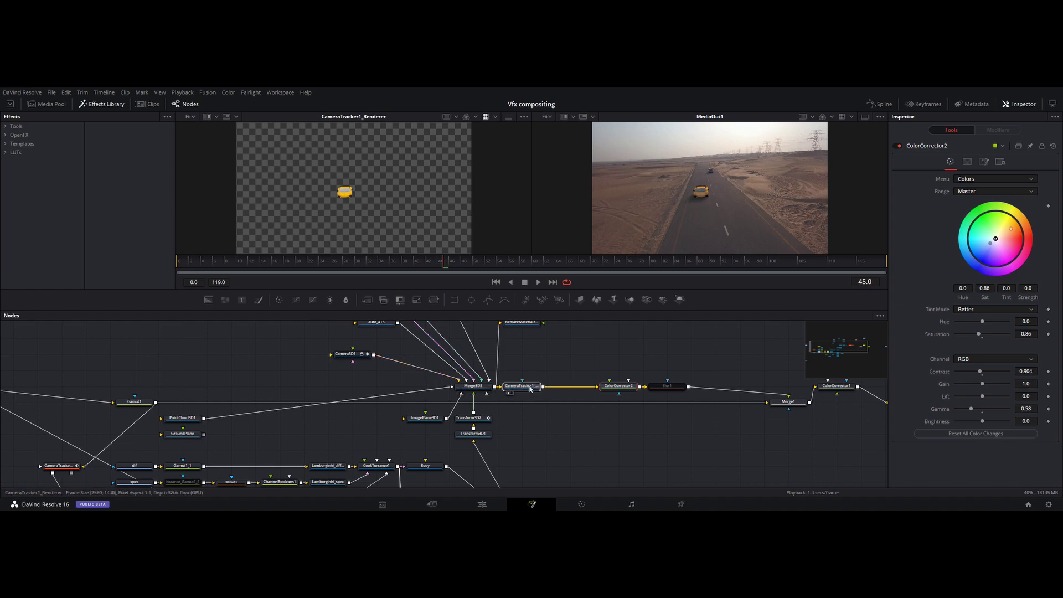
click(530, 389)
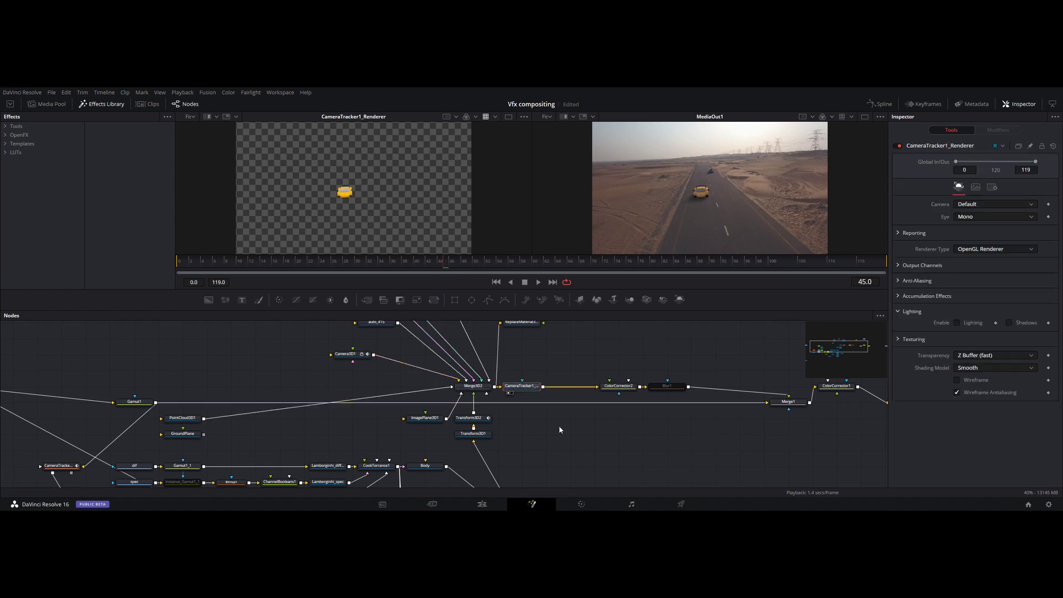
key(ctrl+s)
drag(547, 459, 678, 367)
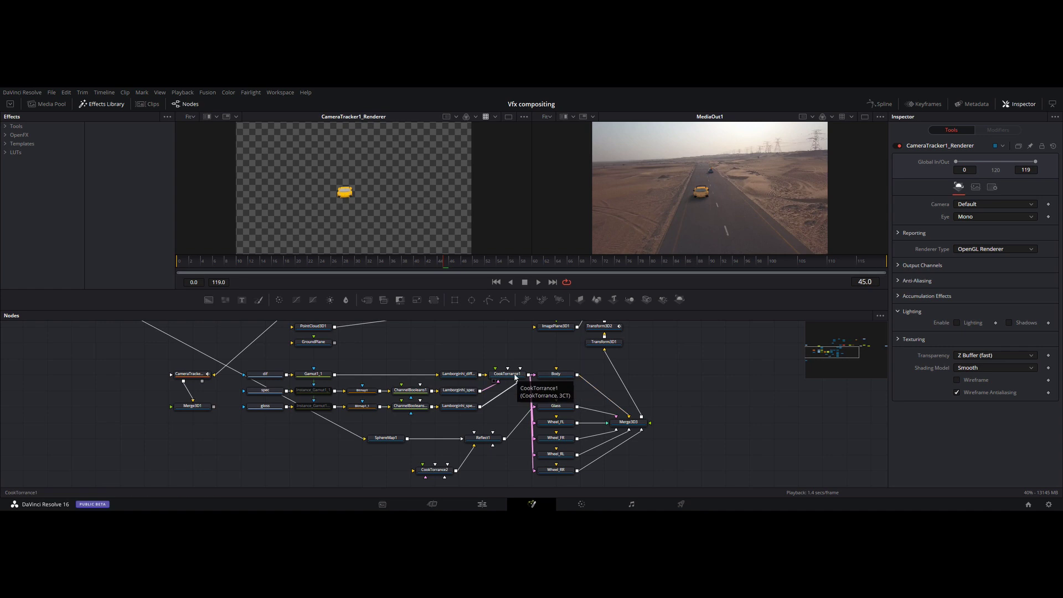
Preview CookTorrance1 and dif, then view Gamut1_1's car texture yellow again with the viewer LUT on
drag(514, 377, 307, 187)
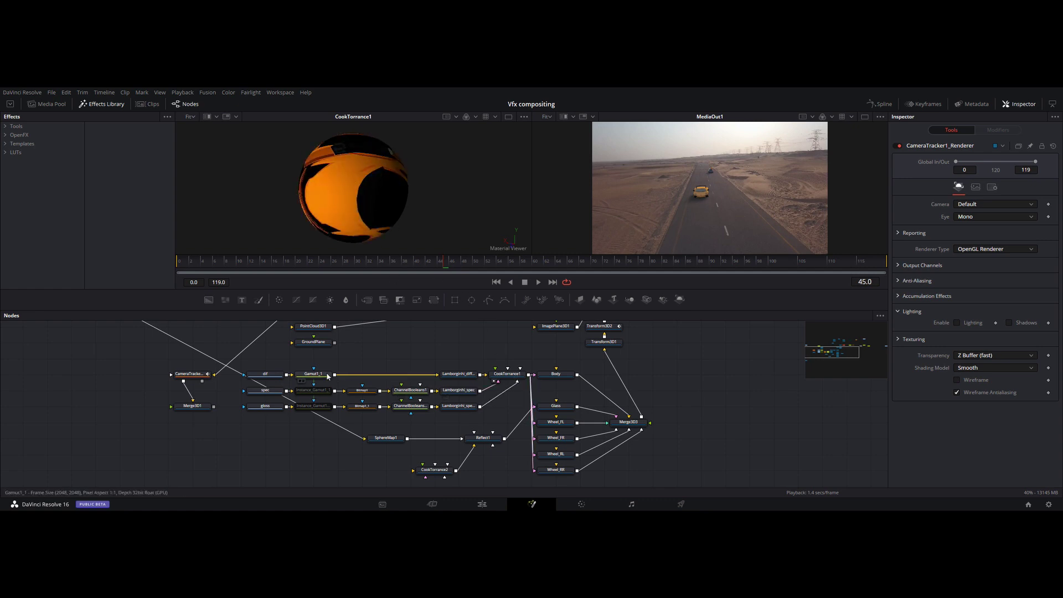
drag(265, 374, 365, 164)
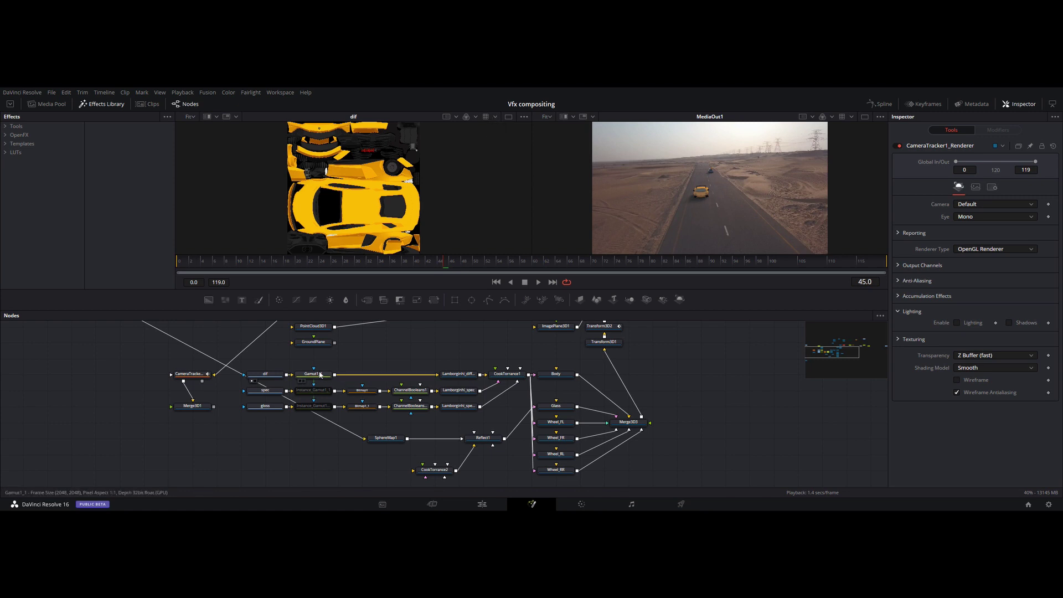
drag(313, 373, 361, 198)
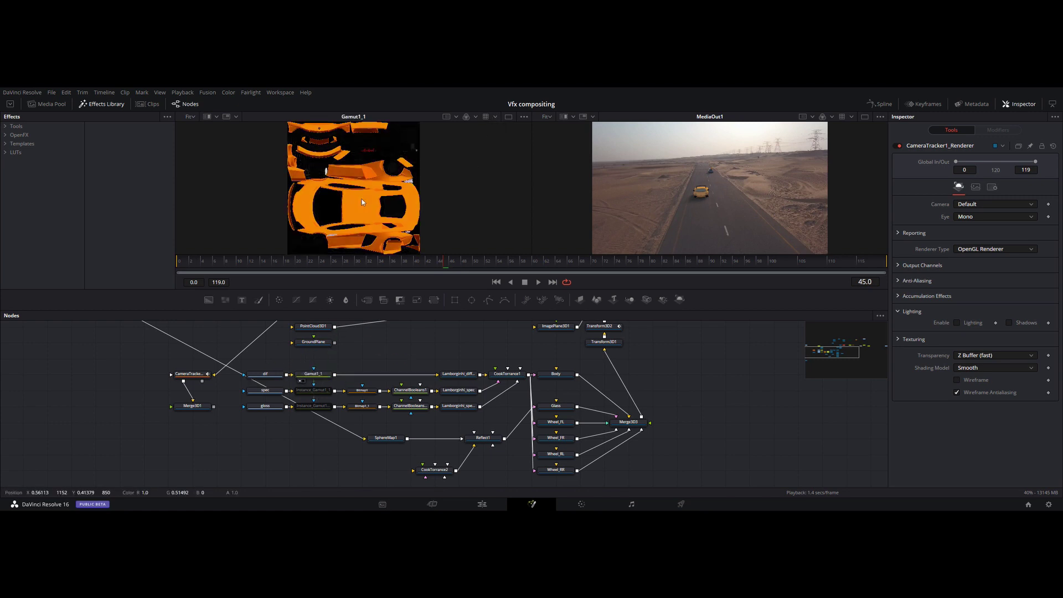
click(486, 115)
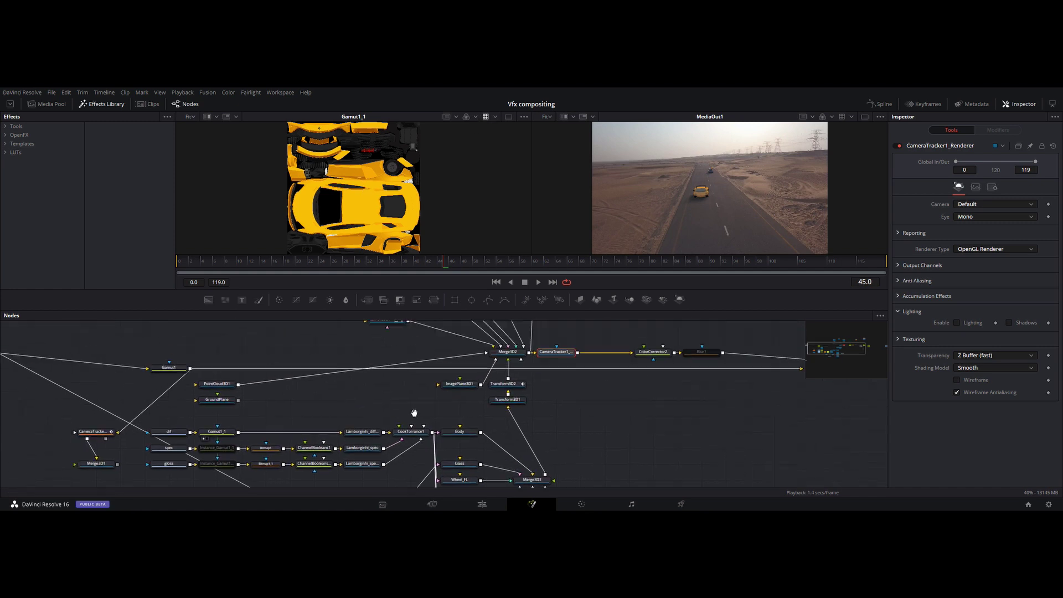
scroll(416, 410, right, 5)
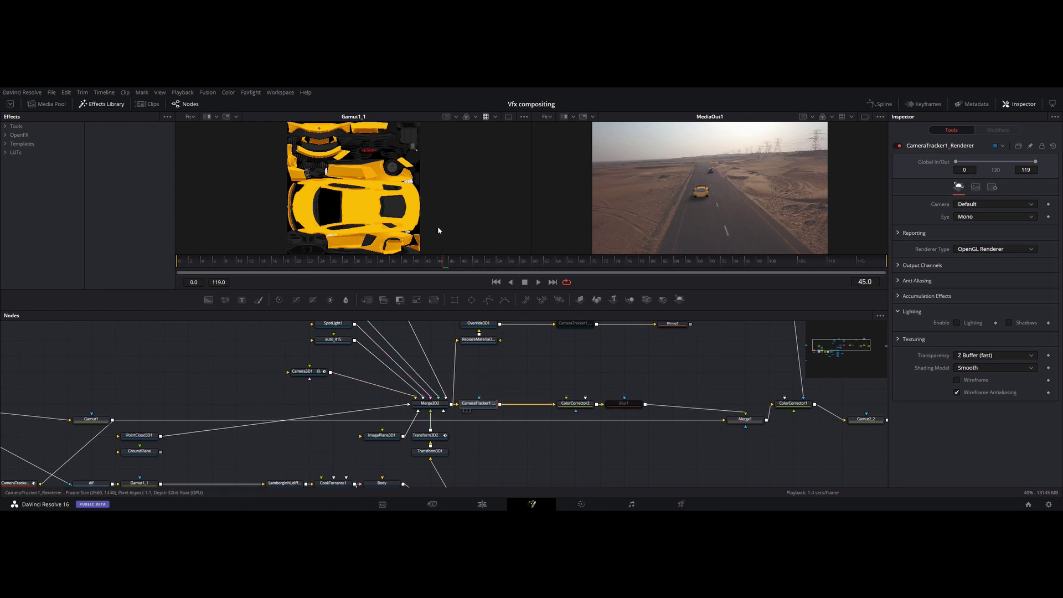
Step the left viewer through CameraTracker1_Renderer, Merge1, the car shadow image and ColorCorrector1
drag(479, 403, 437, 230)
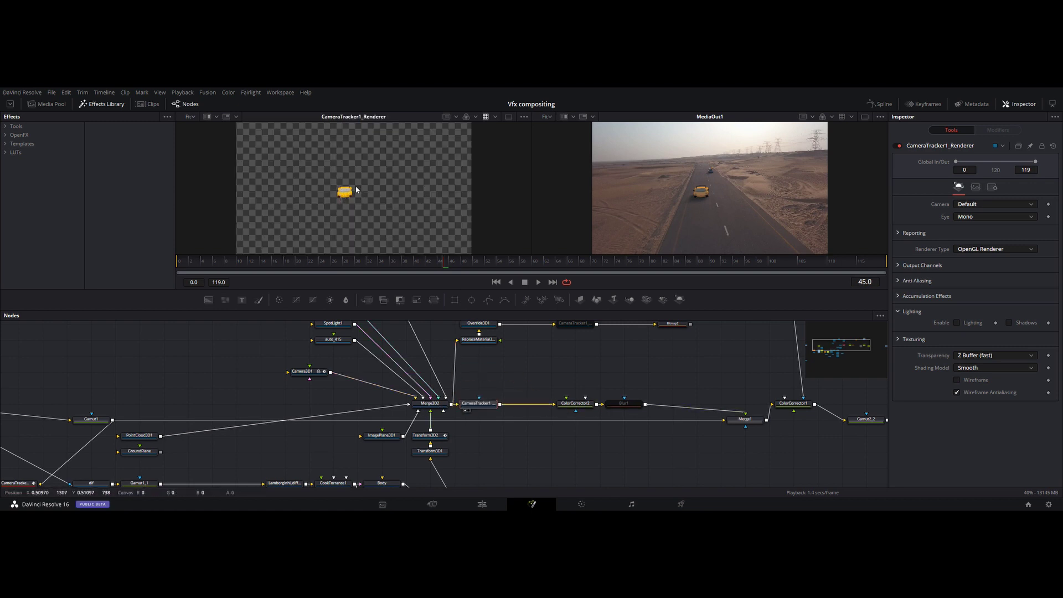
click(574, 404)
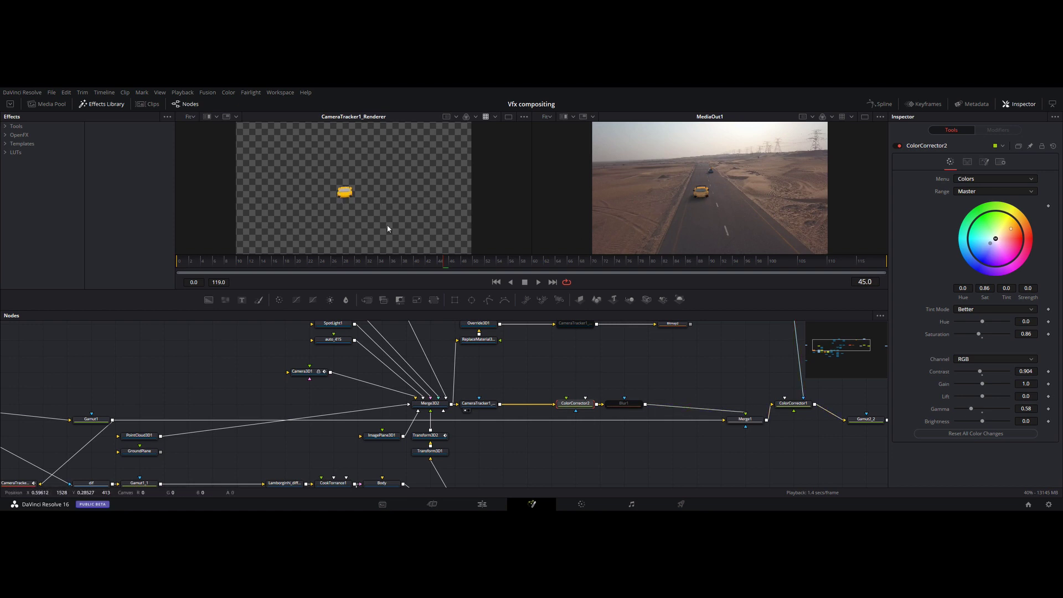
key(1)
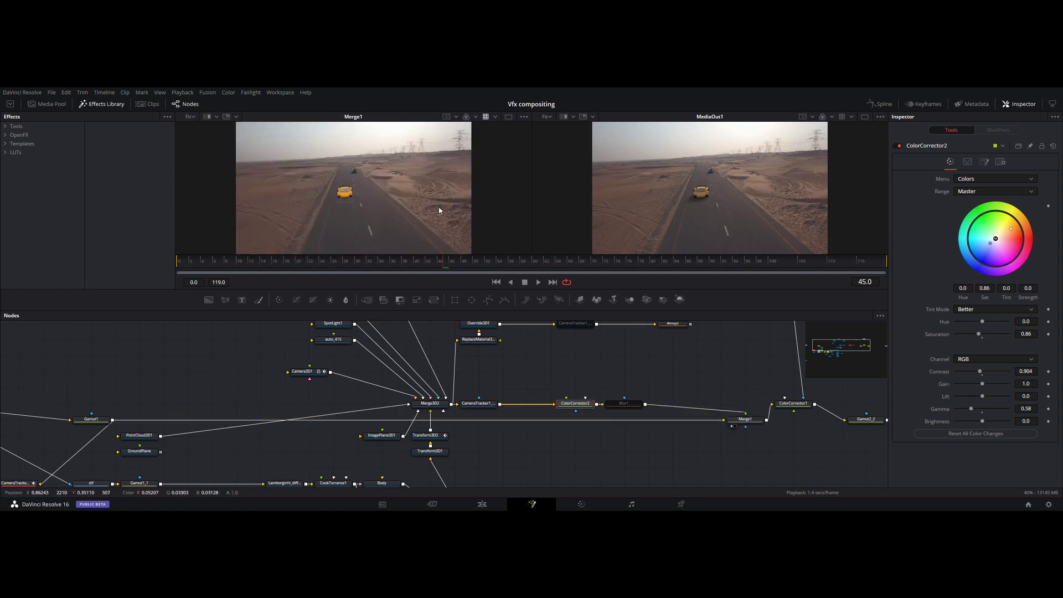
mouse_move(784, 459)
mouse_down()
mouse_move(748, 462)
mouse_move(609, 525)
mouse_up()
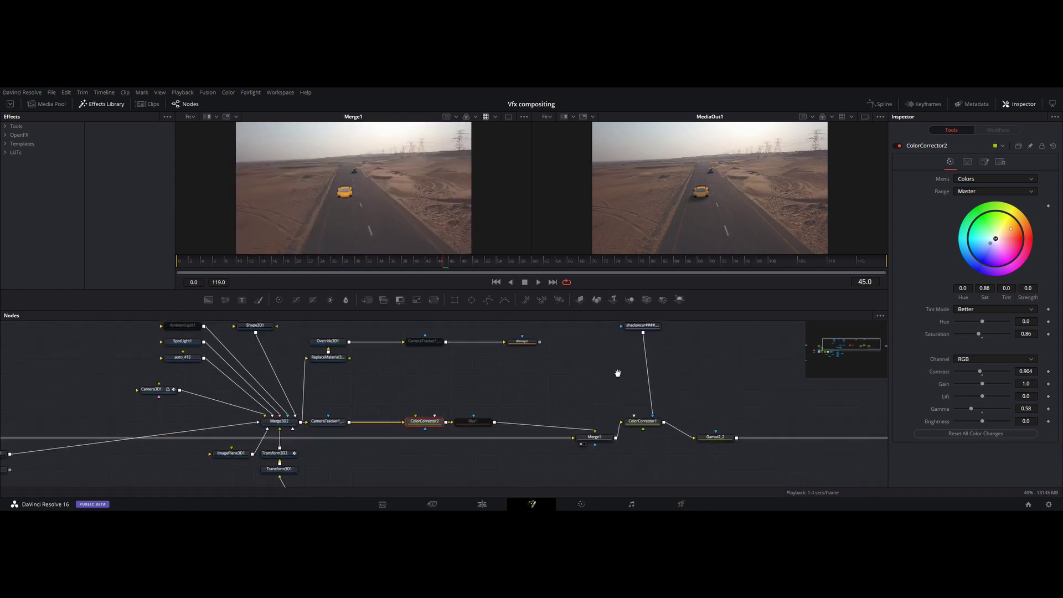
key(1)
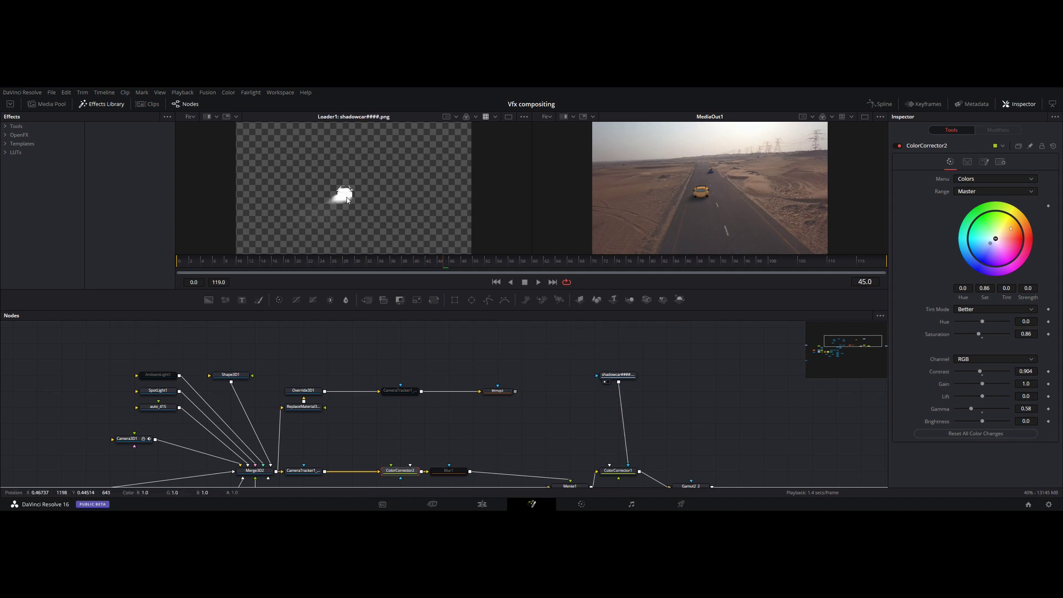
scroll(572, 410, down, 3)
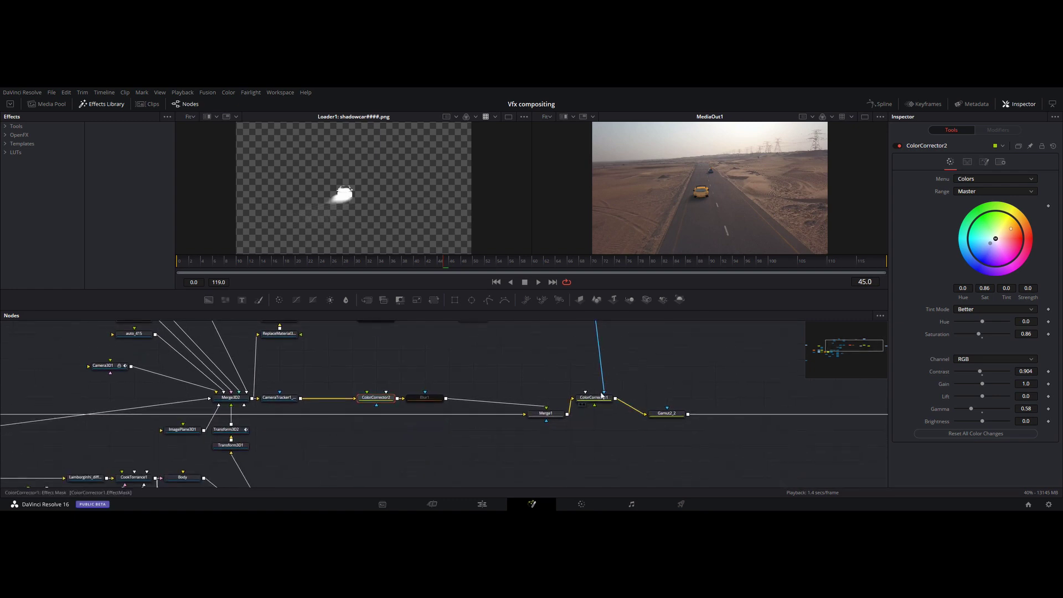
drag(594, 397, 393, 211)
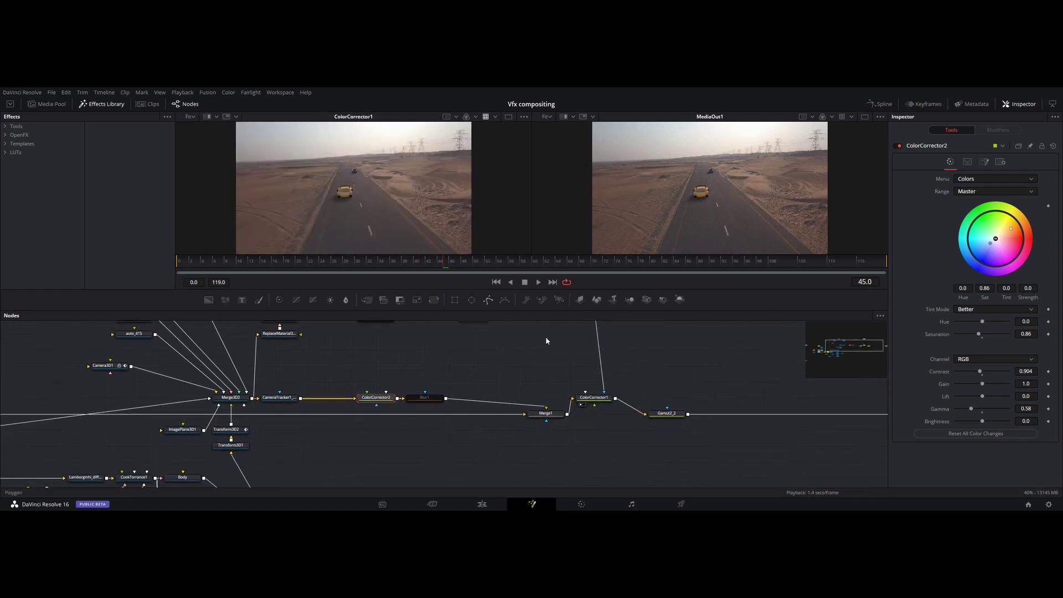
Load Gamut2_2's sRGB Add Gamma conversion into the Inspector and recenter the node graph
click(667, 416)
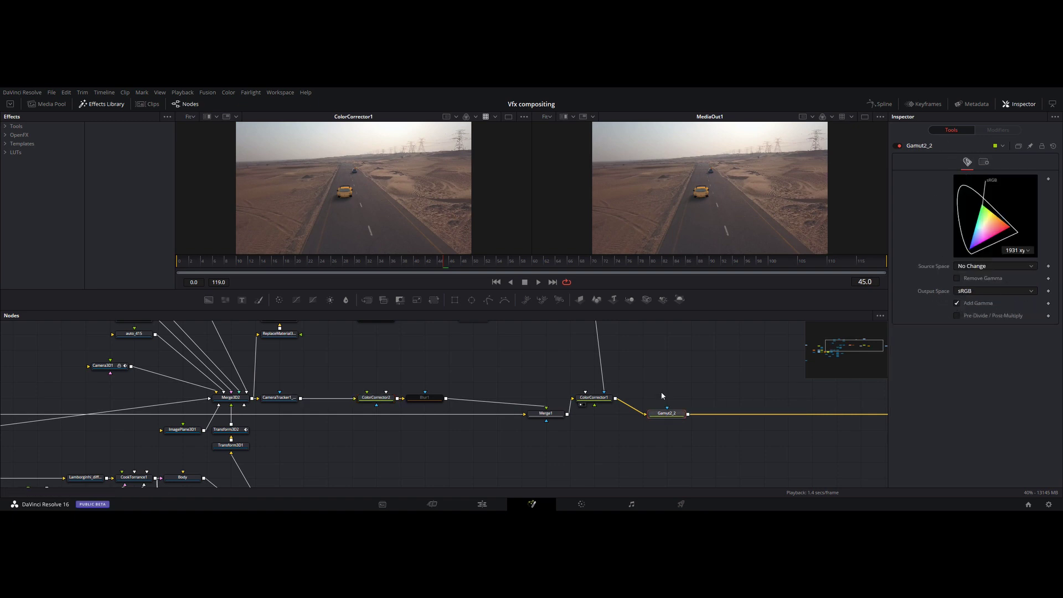
mouse_move(721, 448)
mouse_down()
mouse_move(442, 445)
mouse_move(718, 439)
mouse_up()
drag(496, 434, 552, 418)
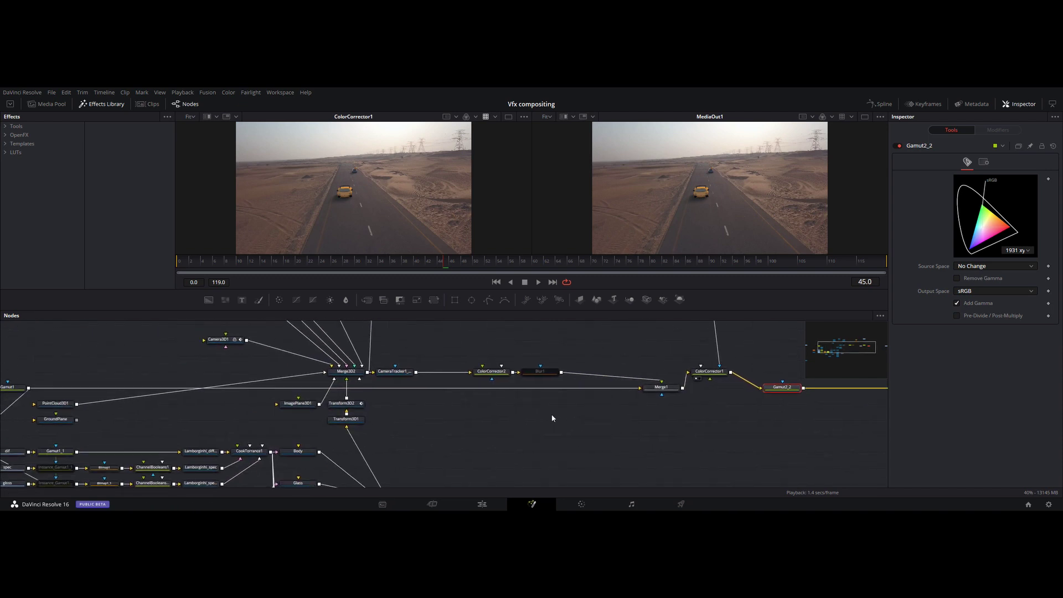
mouse_move(502, 432)
mouse_down()
mouse_move(485, 406)
mouse_move(482, 430)
mouse_move(506, 449)
mouse_up()
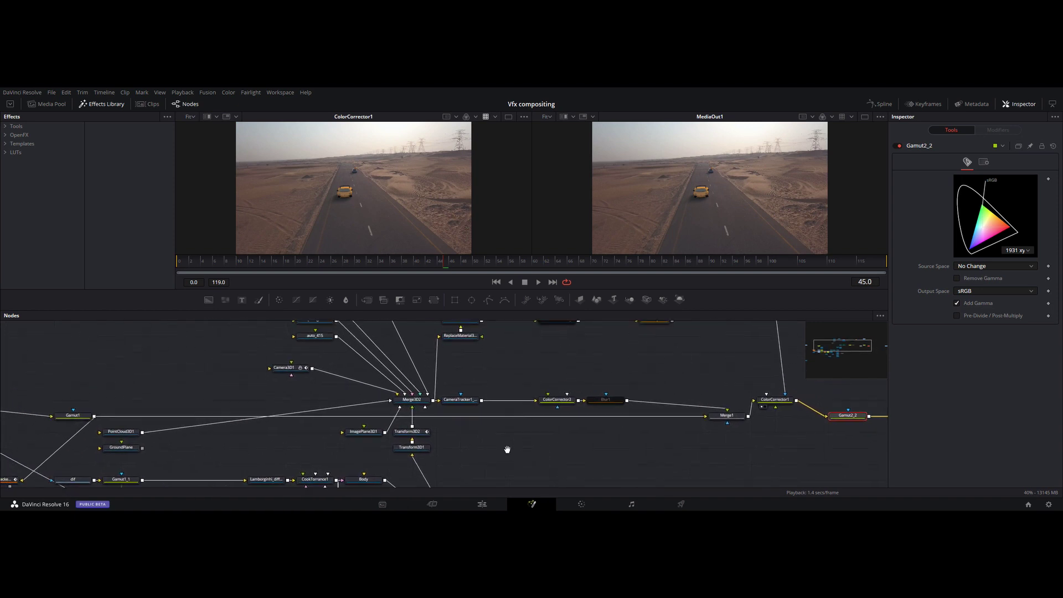
click(493, 508)
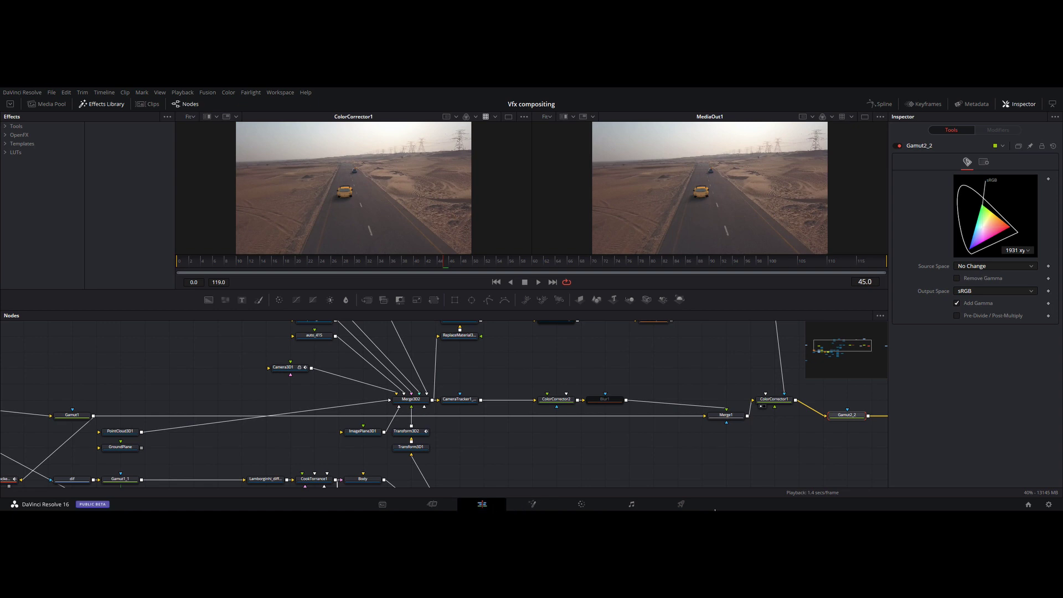
Jump to the forest-fire clip, return to Fusion, and pan the graph to ChannelBooleans1
click(773, 357)
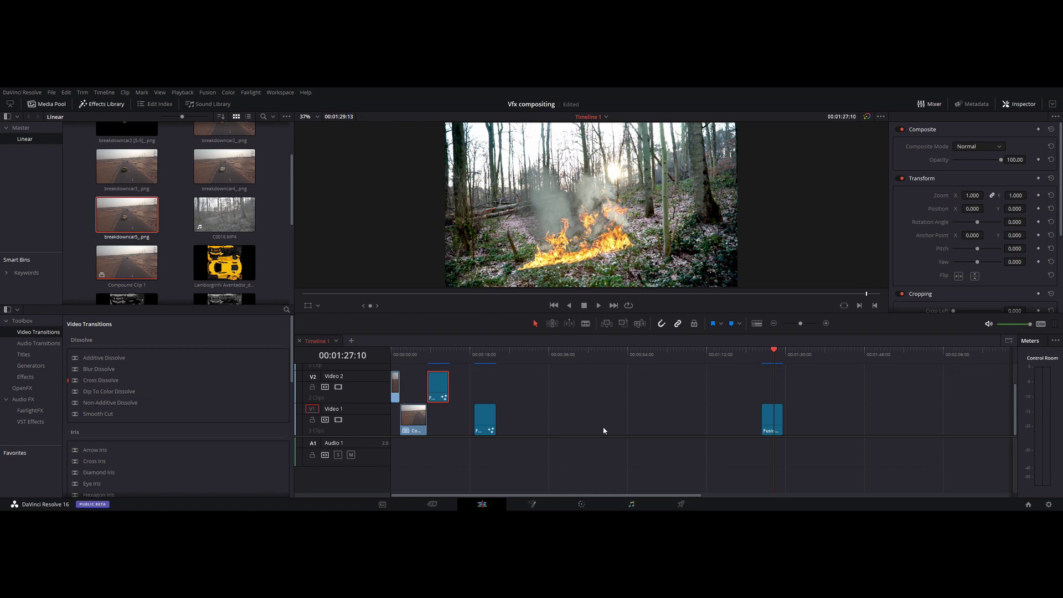
click(529, 505)
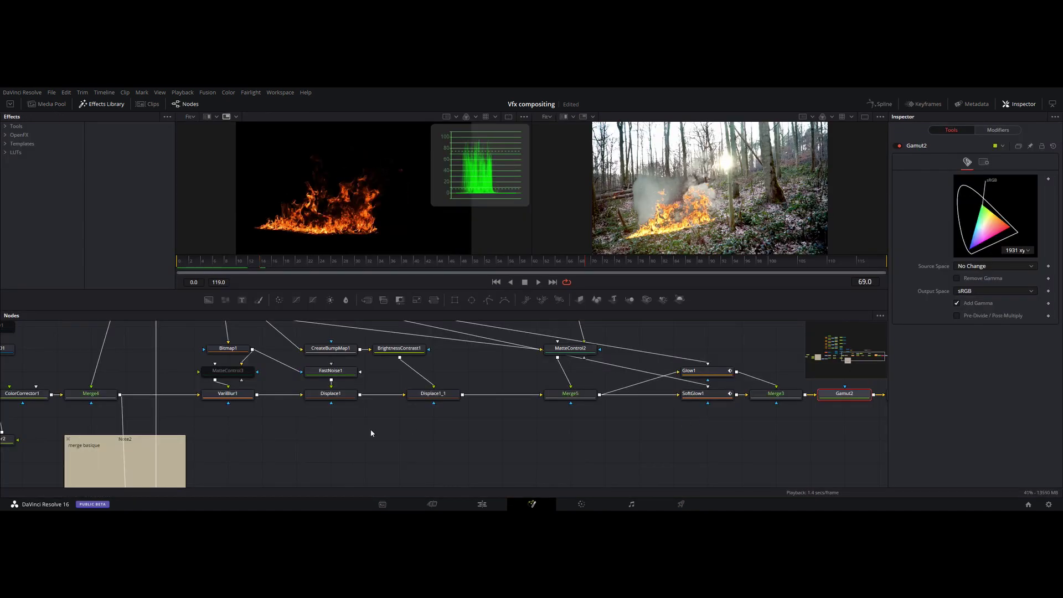
drag(271, 445, 803, 441)
mouse_move(356, 434)
mouse_down()
mouse_move(825, 427)
mouse_move(830, 393)
mouse_up()
drag(397, 463, 492, 468)
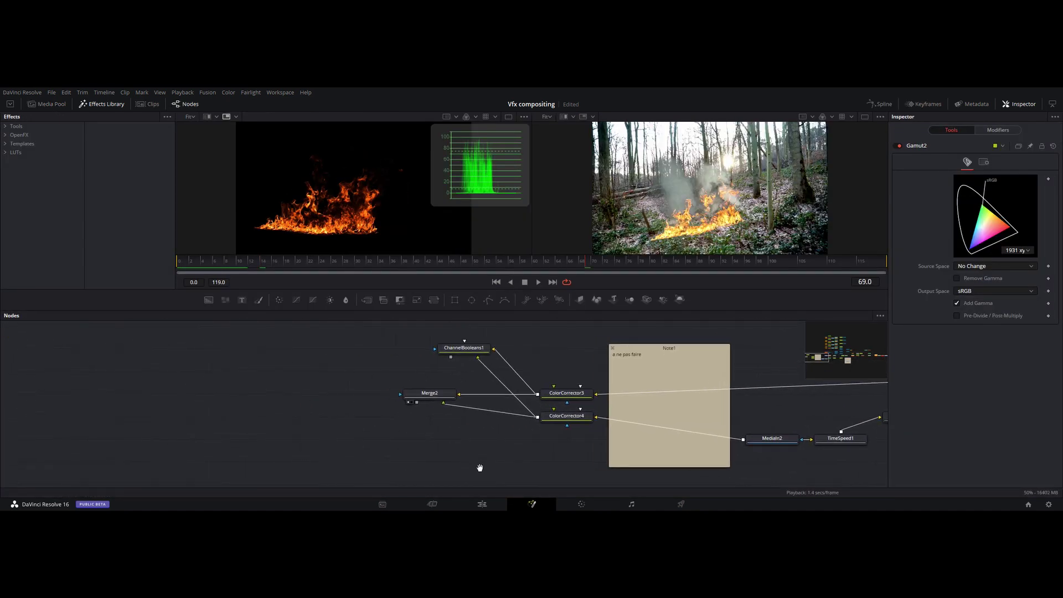
Preview the MediaIn2 fire and MediaIn1 forest plate, then view ColorCorrector3 with its Colors controls
click(476, 348)
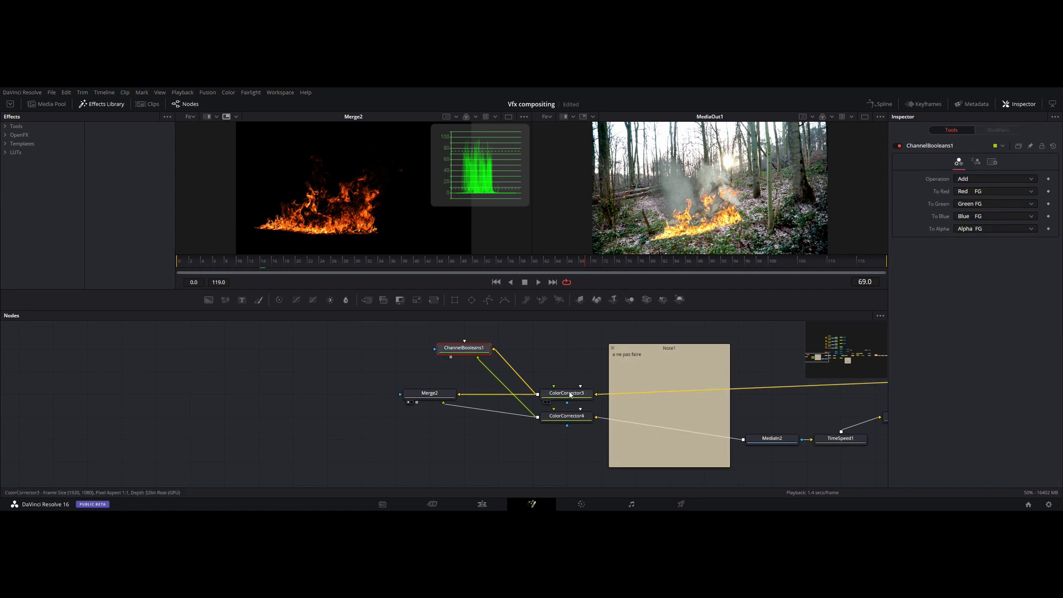
drag(668, 408, 491, 392)
drag(595, 422, 362, 235)
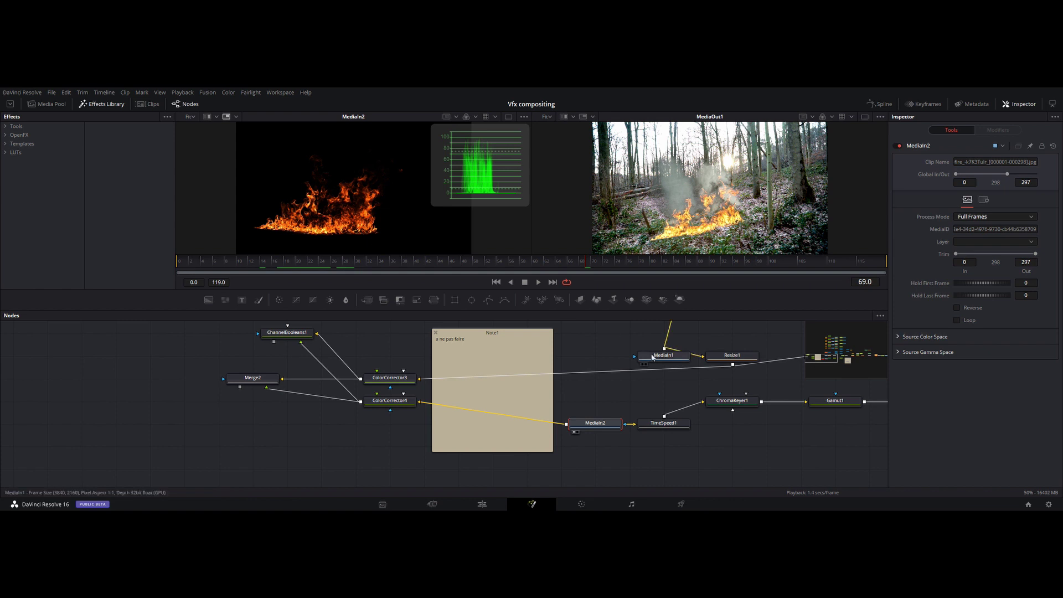
drag(656, 357, 326, 182)
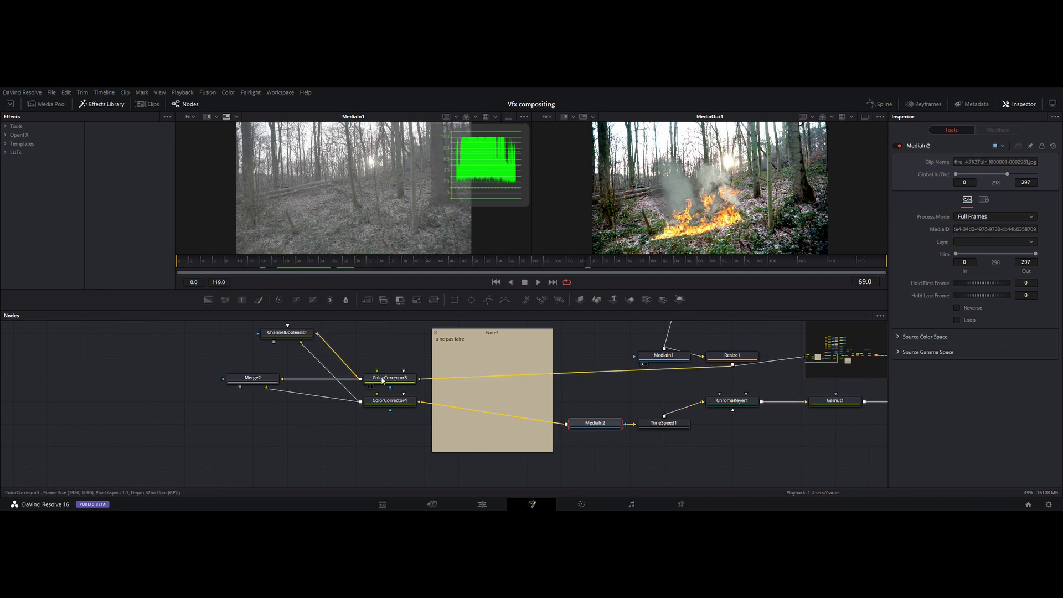
key(1)
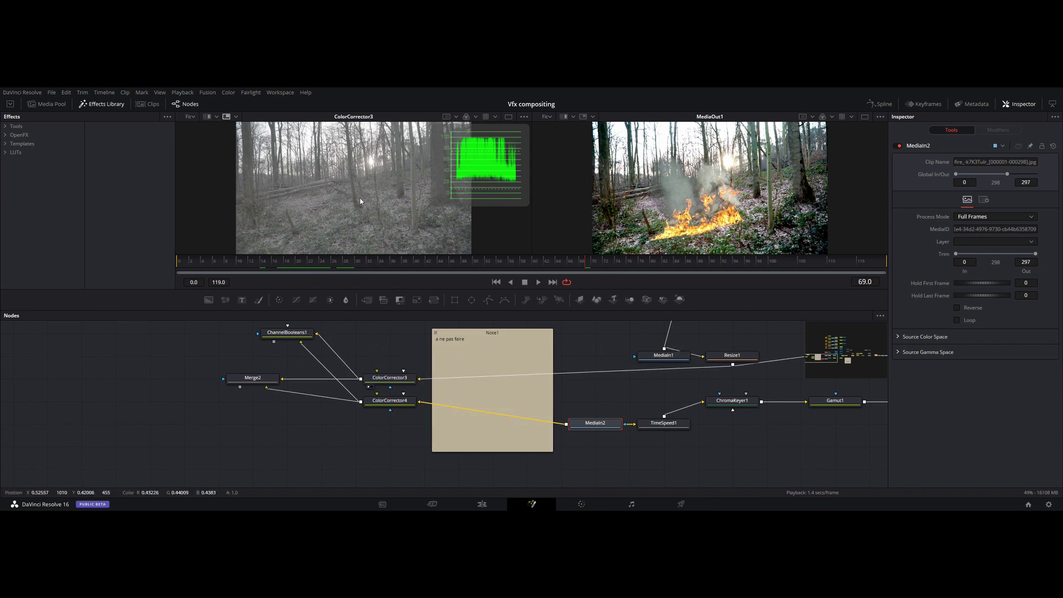
click(375, 381)
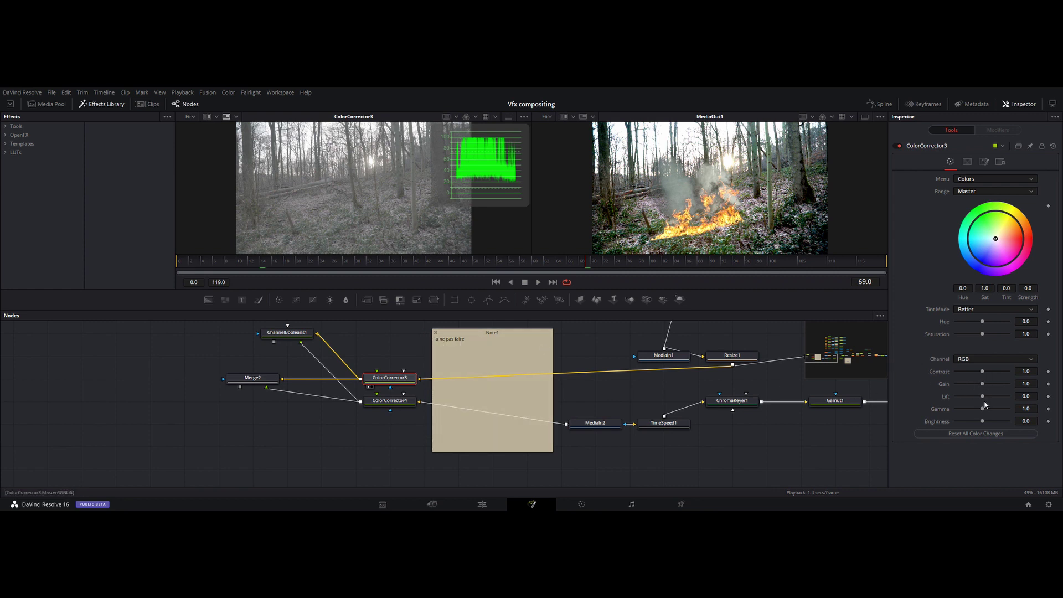
Give ColorCorrector3 a Saturation of 2.0 and lower its Lift to -0.178
drag(982, 396, 975, 397)
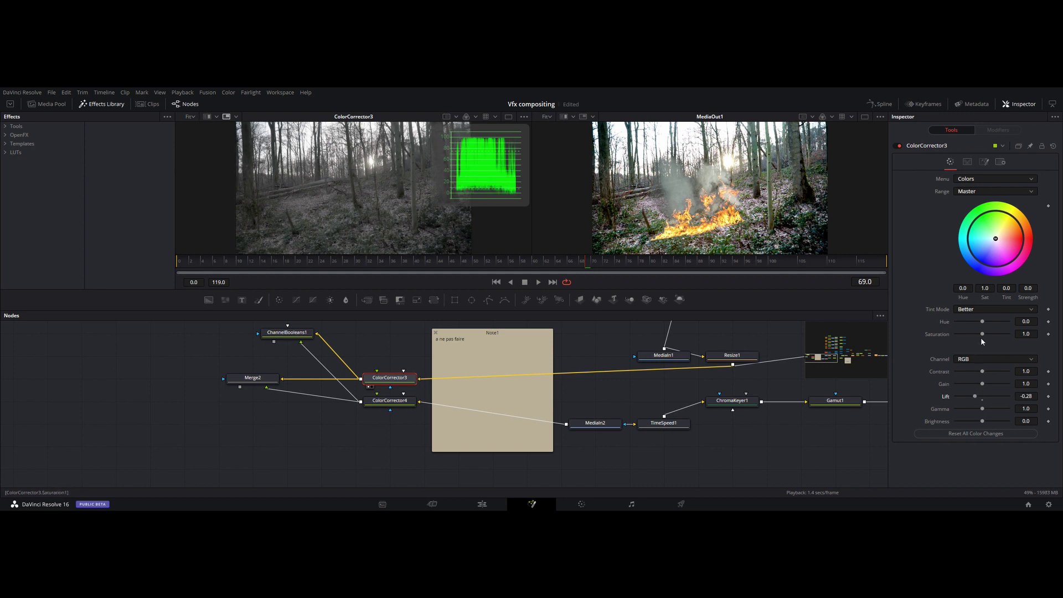
drag(982, 334, 1027, 336)
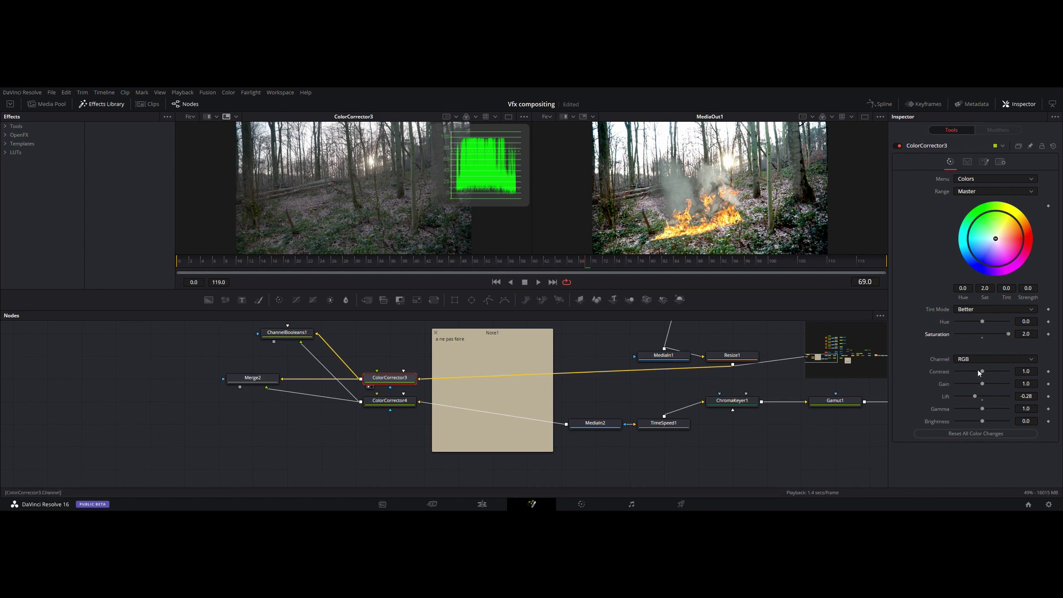
drag(1013, 397, 1022, 394)
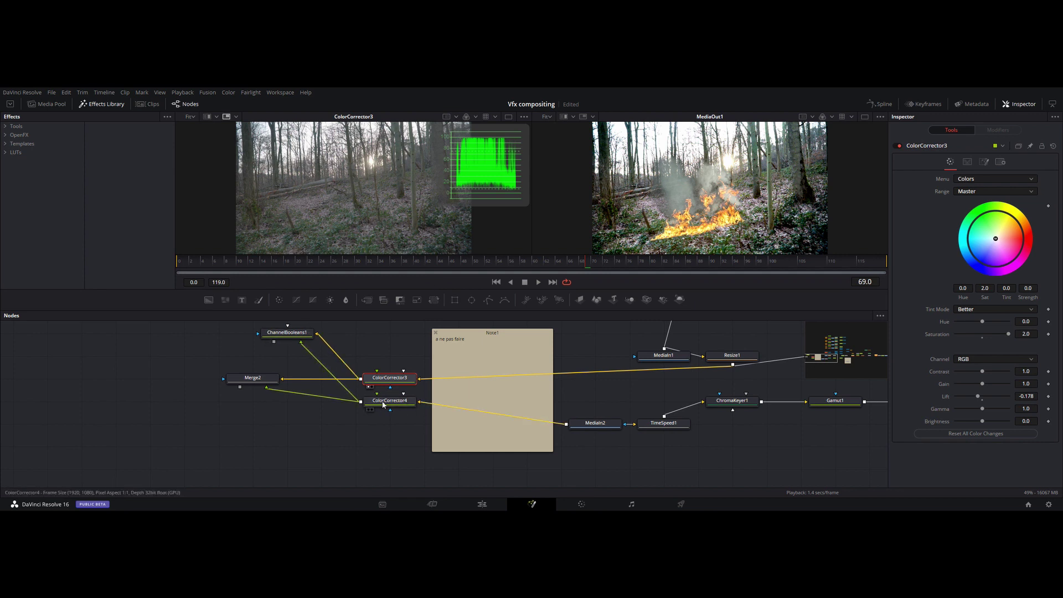
View the Merge2 output, then switch the viewer to ChannelBooleans1
key(1)
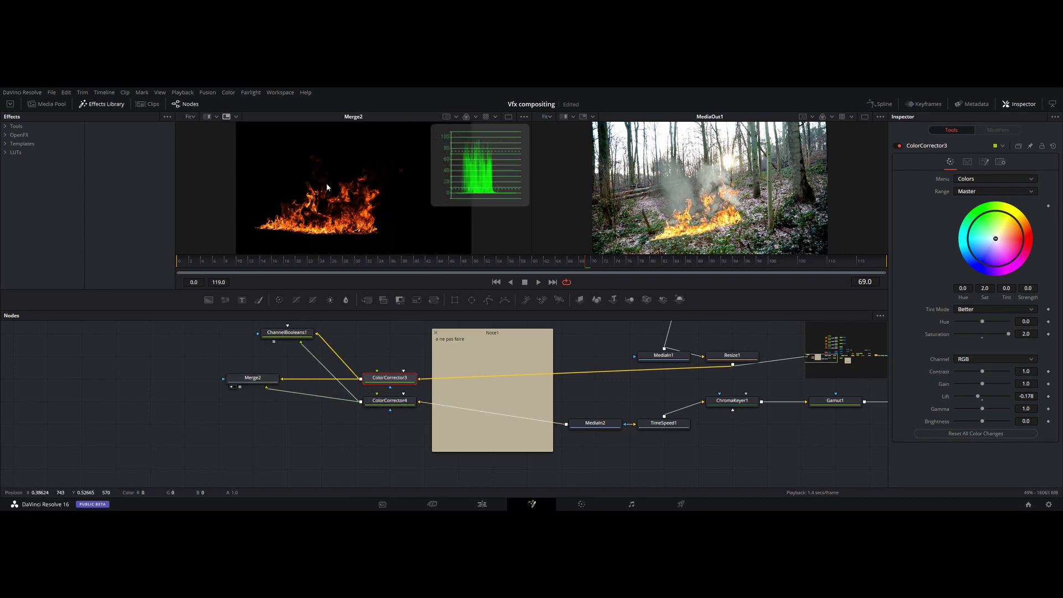
click(271, 381)
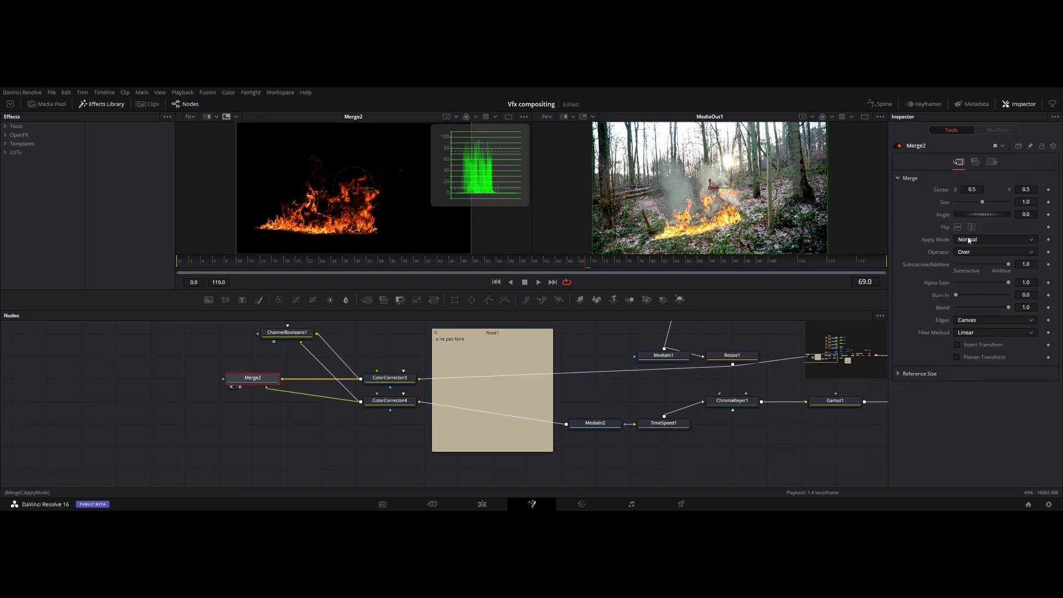
click(292, 336)
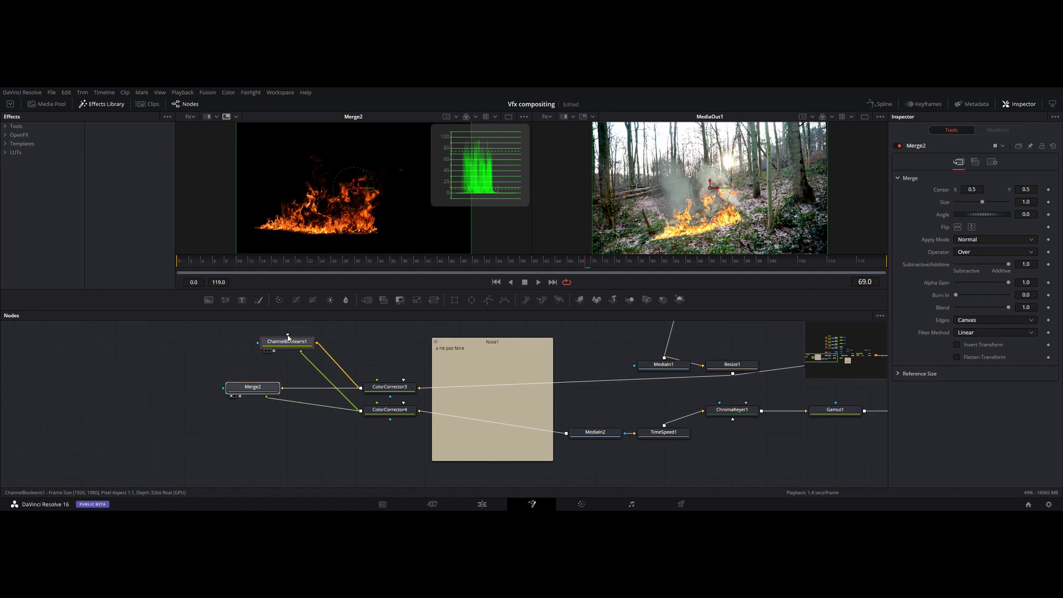
key(1)
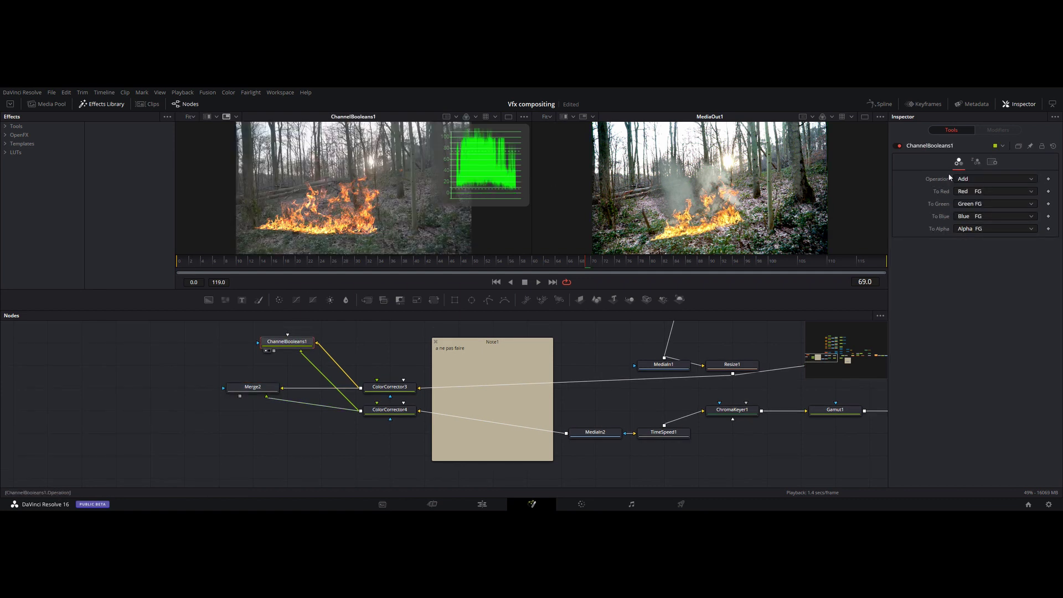
Try ChannelBooleans1's Operation as Copy, then set it back to Add
click(962, 179)
click(964, 190)
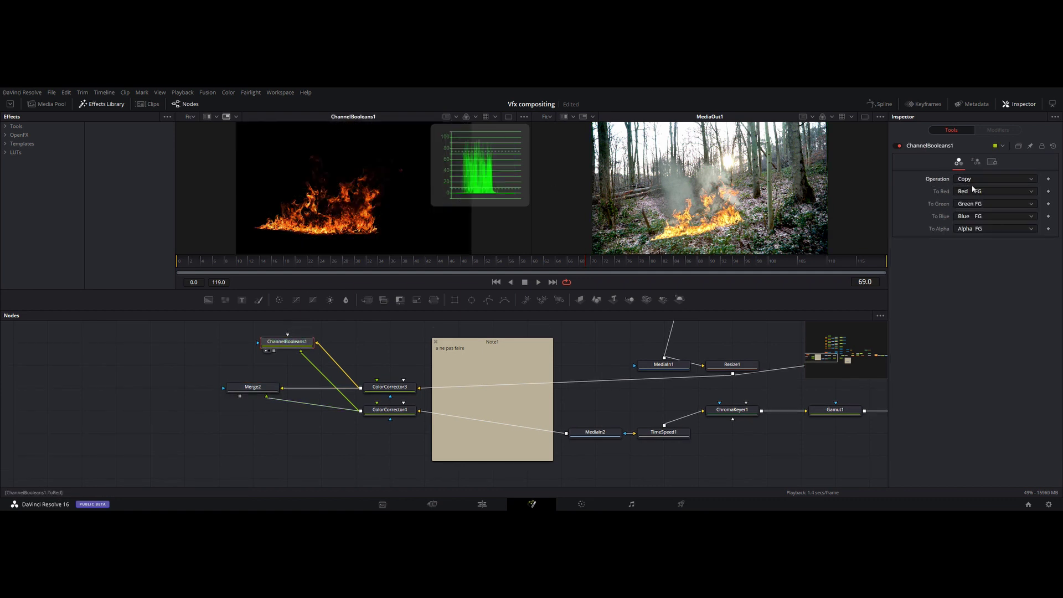
click(967, 181)
click(968, 190)
click(968, 180)
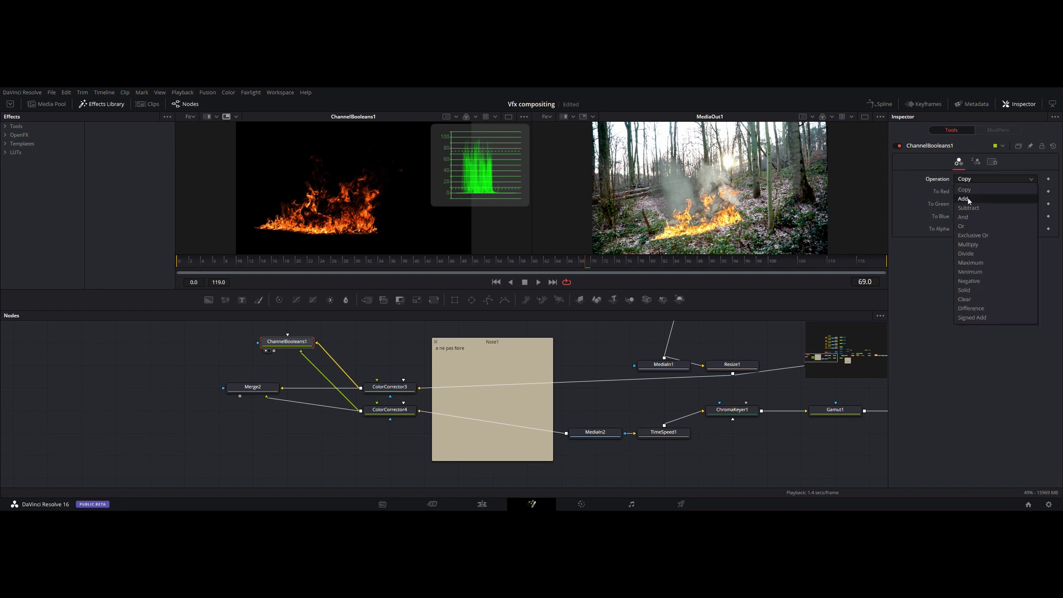
click(963, 199)
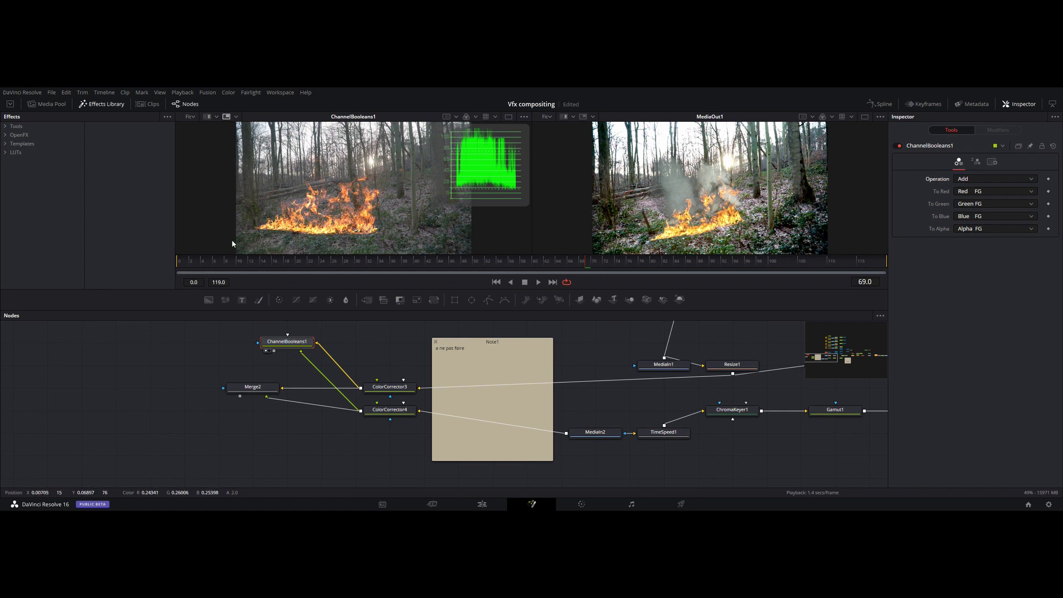
View Merge2, test Alpha Gain then restore it to 1.0, and set Apply Mode to Screen
click(263, 392)
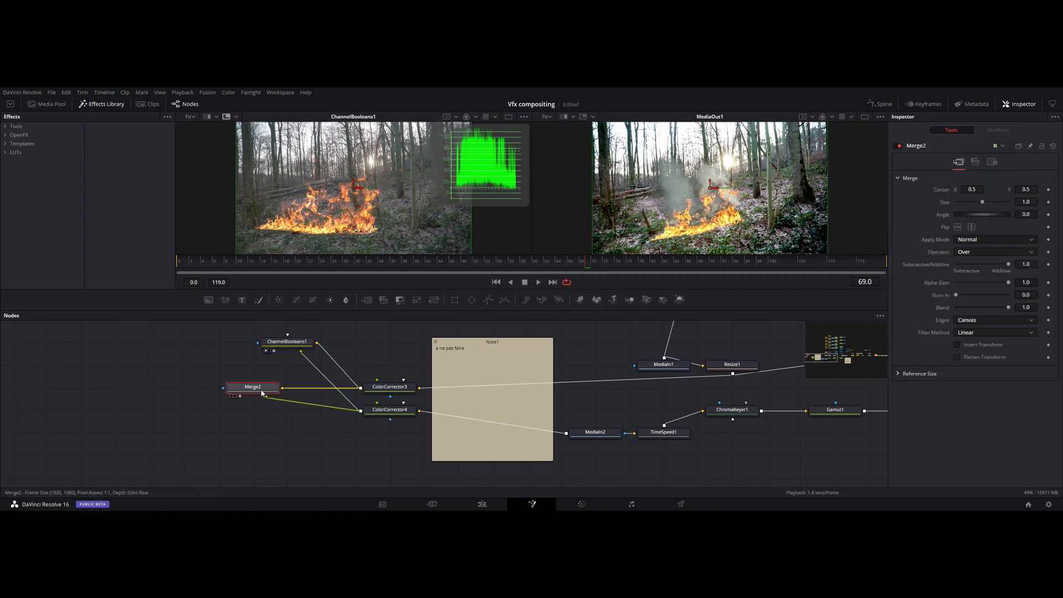
click(287, 342)
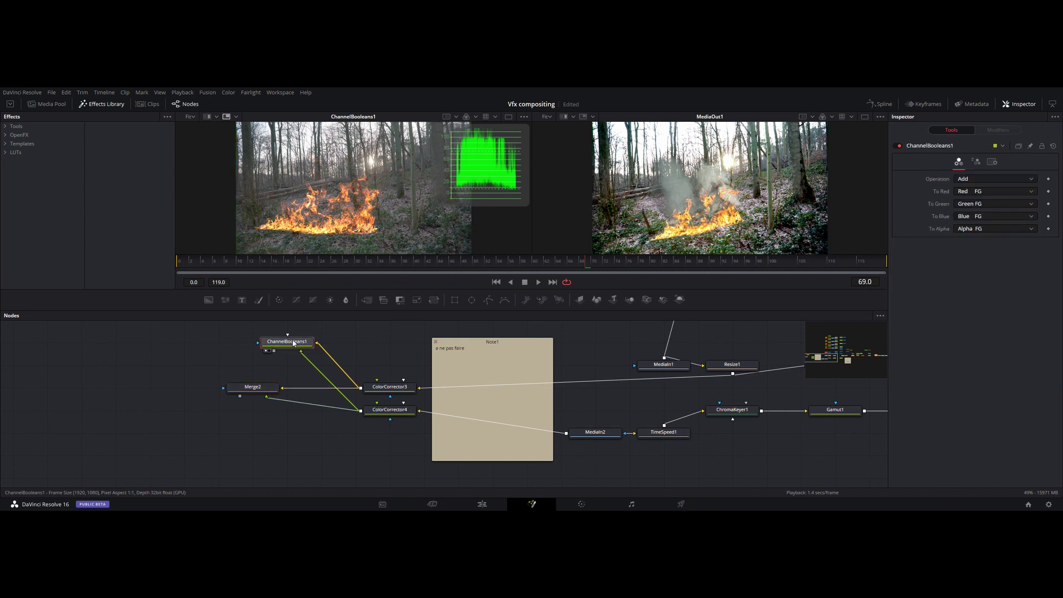
click(255, 388)
key(1)
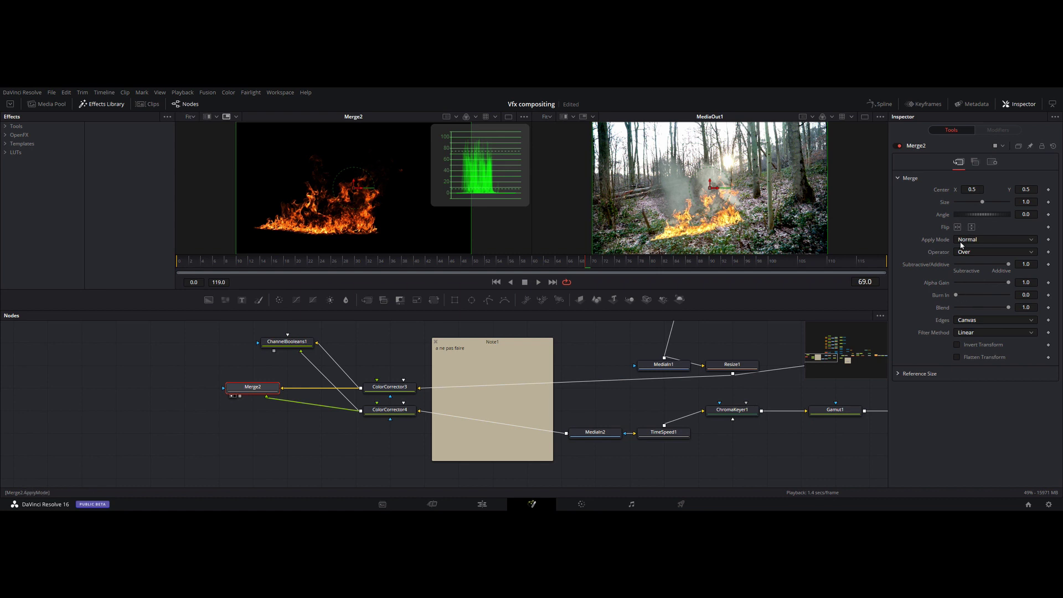
drag(1008, 282, 953, 284)
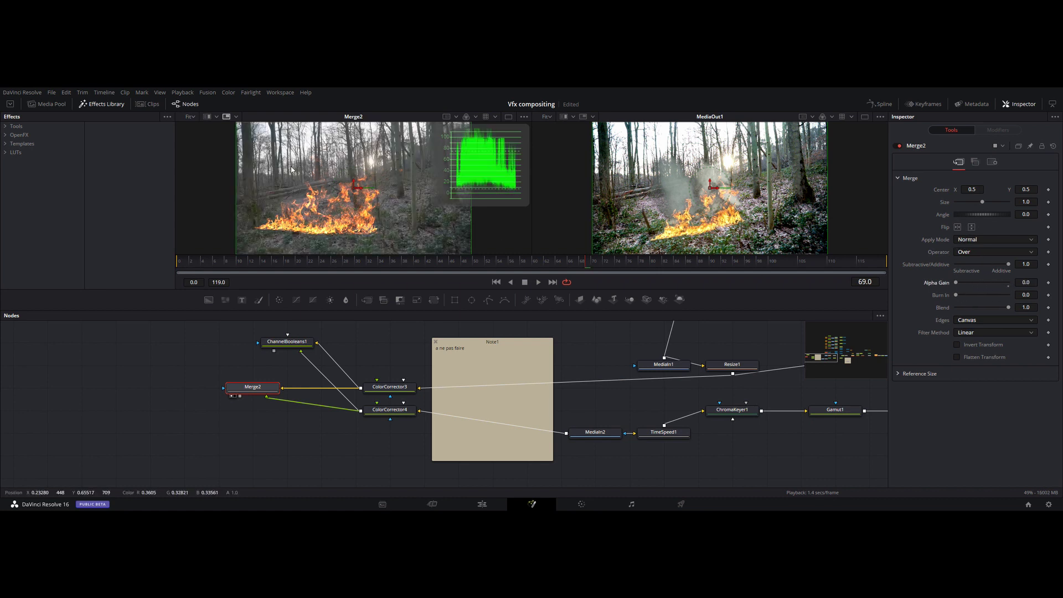
drag(955, 282, 1061, 287)
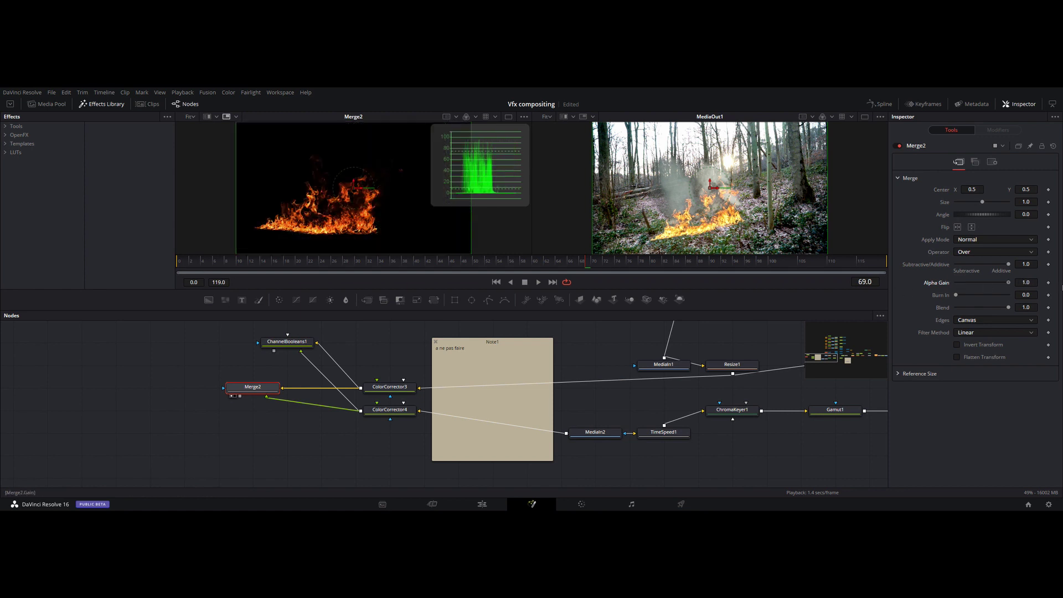
click(966, 239)
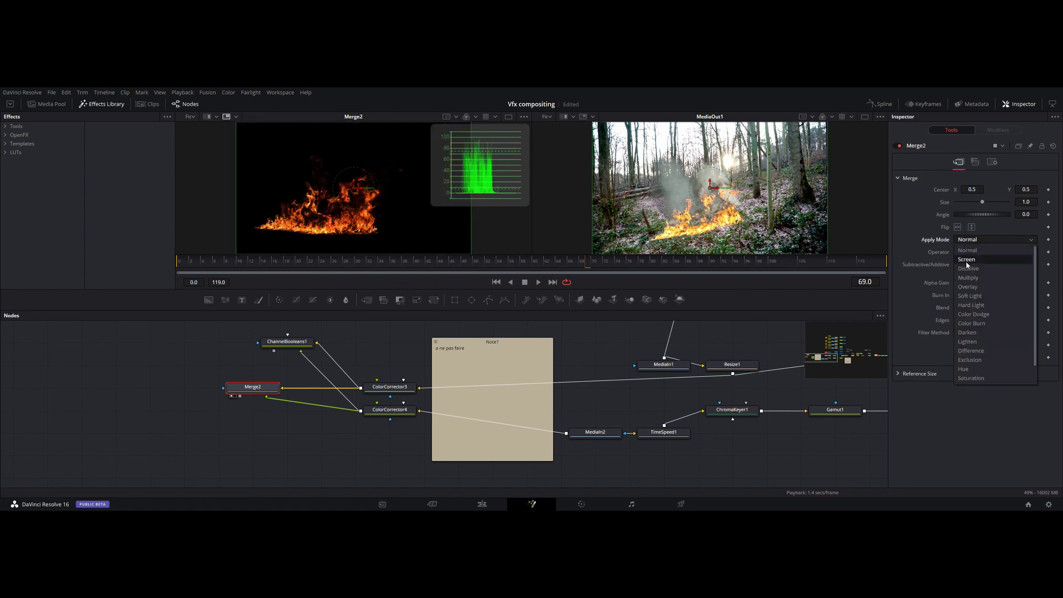
click(966, 260)
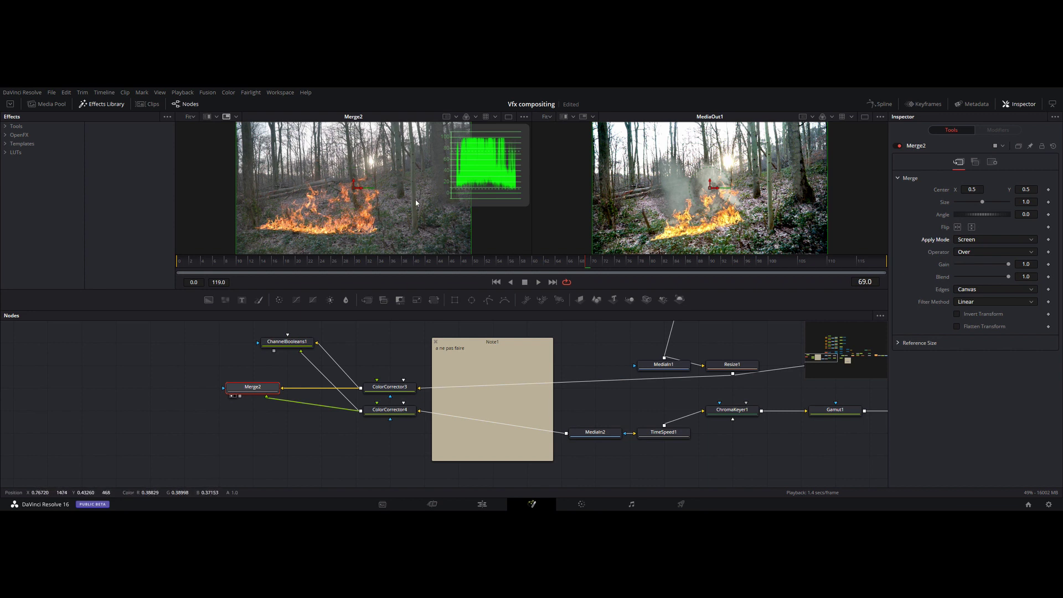
Raise ColorCorrector4's Contrast to 1.38, then view CineonLog1's Log to Lin forest plate
click(396, 419)
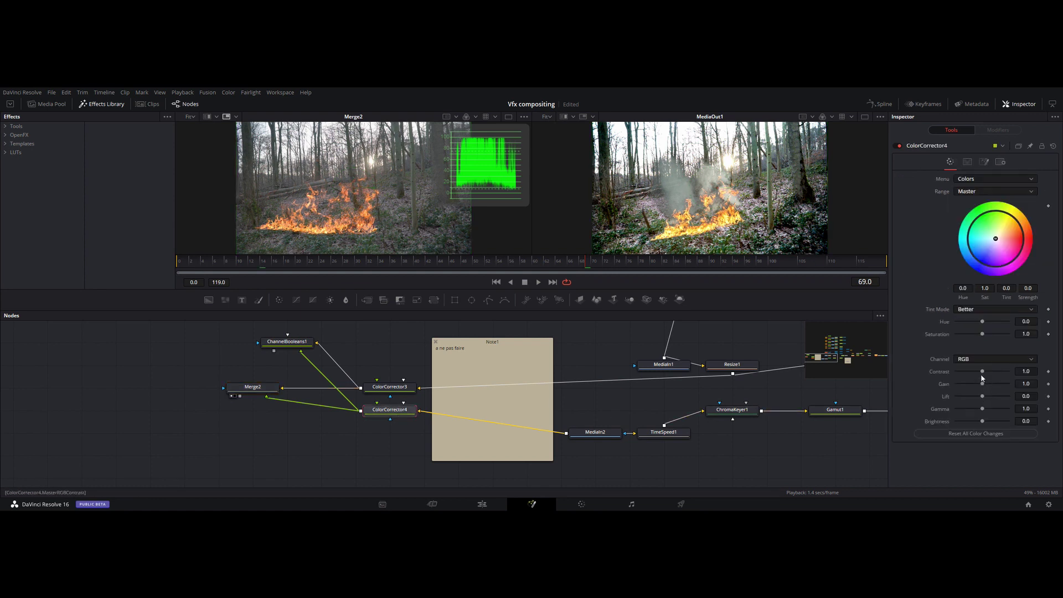
drag(982, 372, 987, 372)
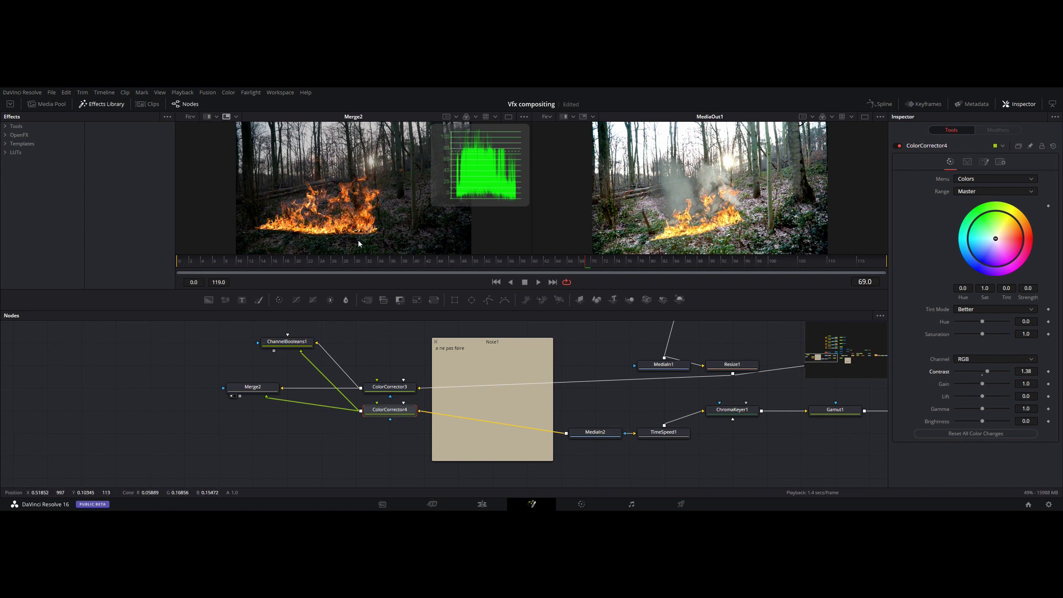
drag(631, 430, 602, 427)
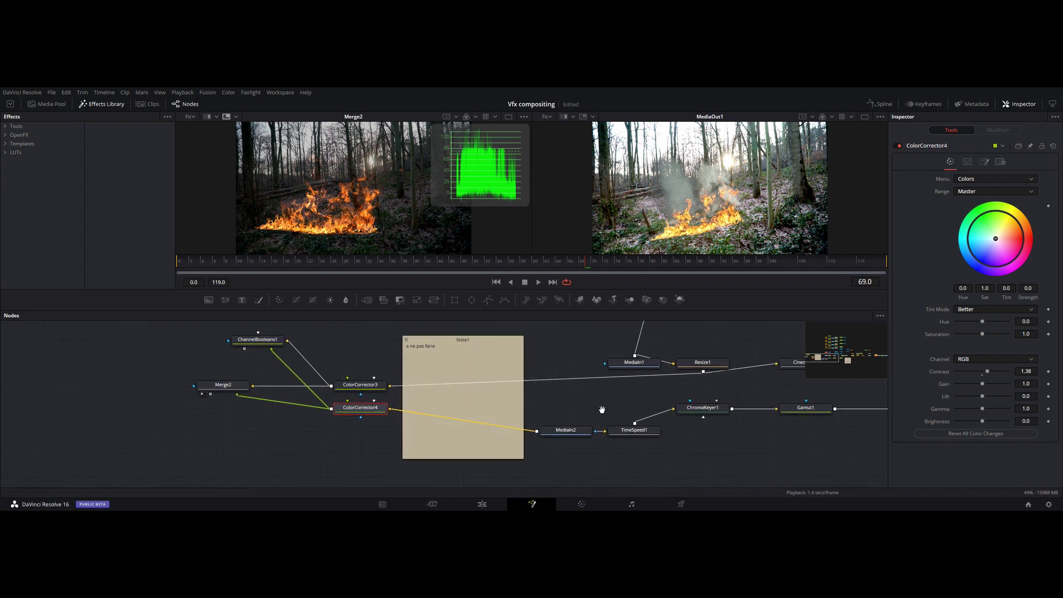
click(983, 161)
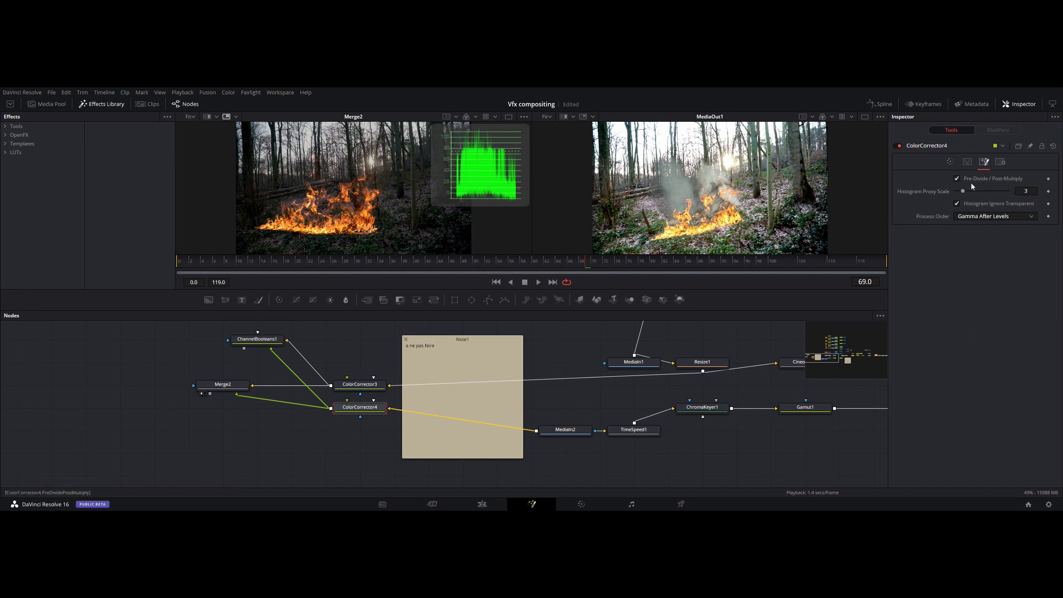
click(949, 162)
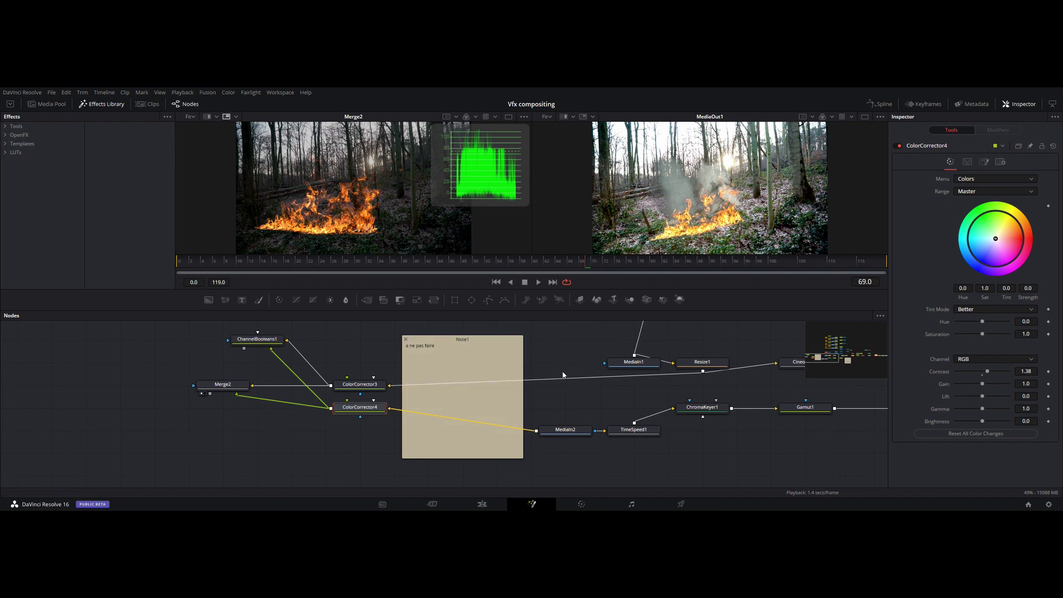
drag(566, 363, 152, 416)
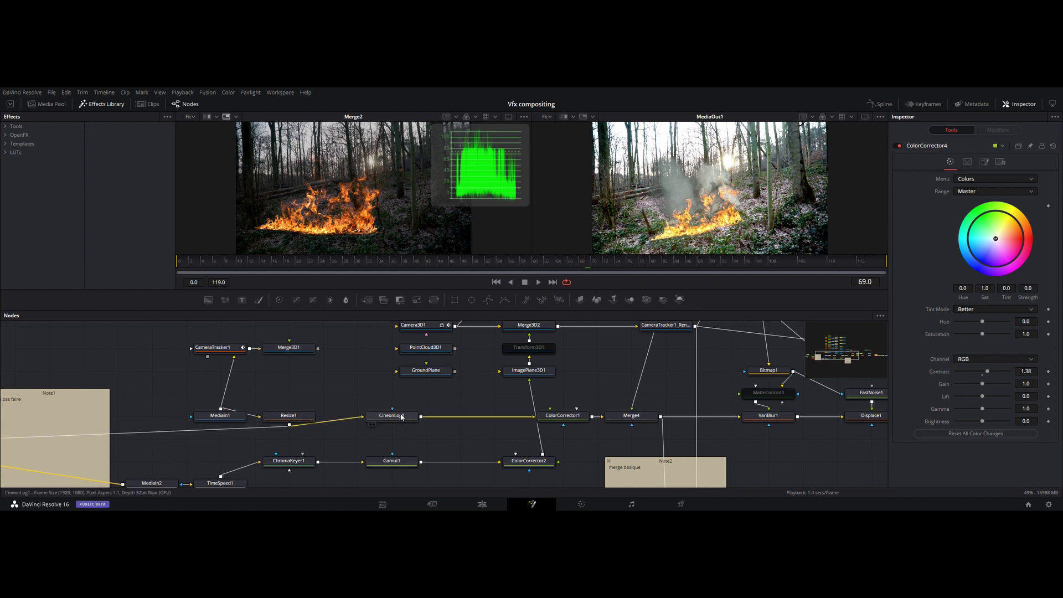
click(397, 417)
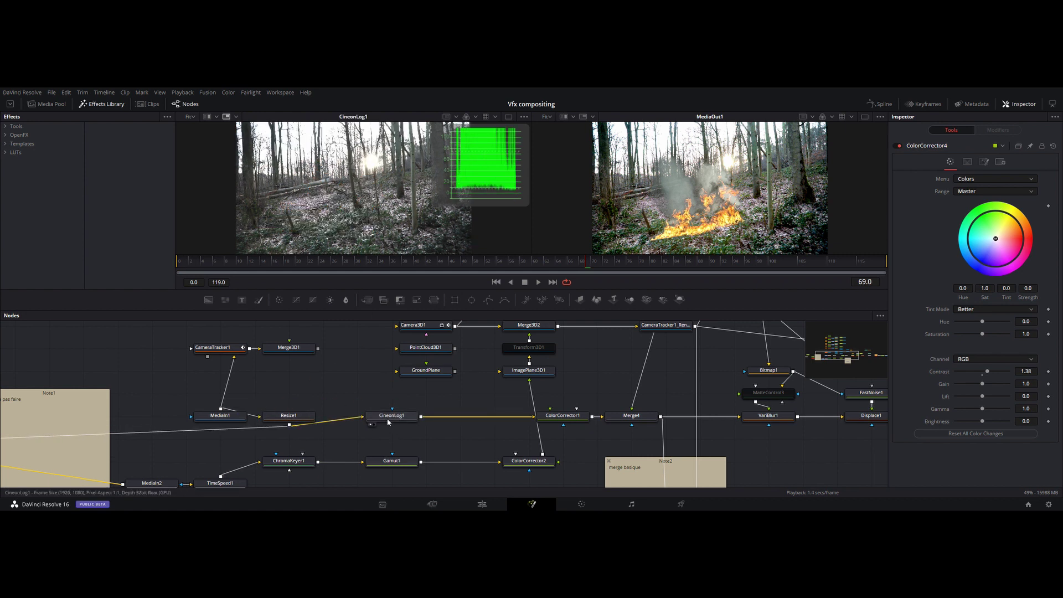
Check Gamut1's Source Space list, keeping sRGB, and compare with CineonLog1's settings
click(395, 462)
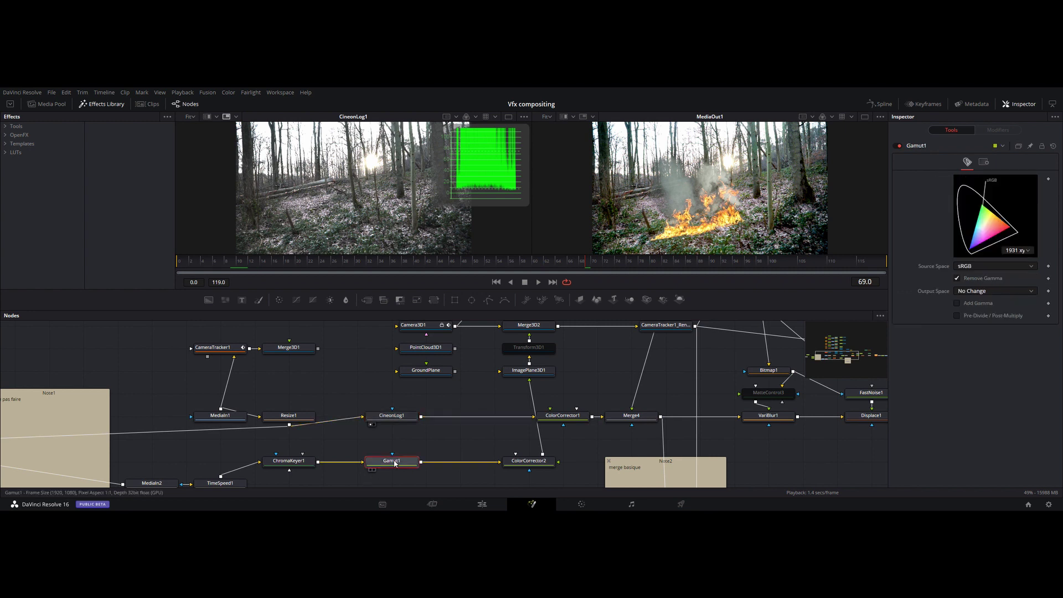
click(974, 267)
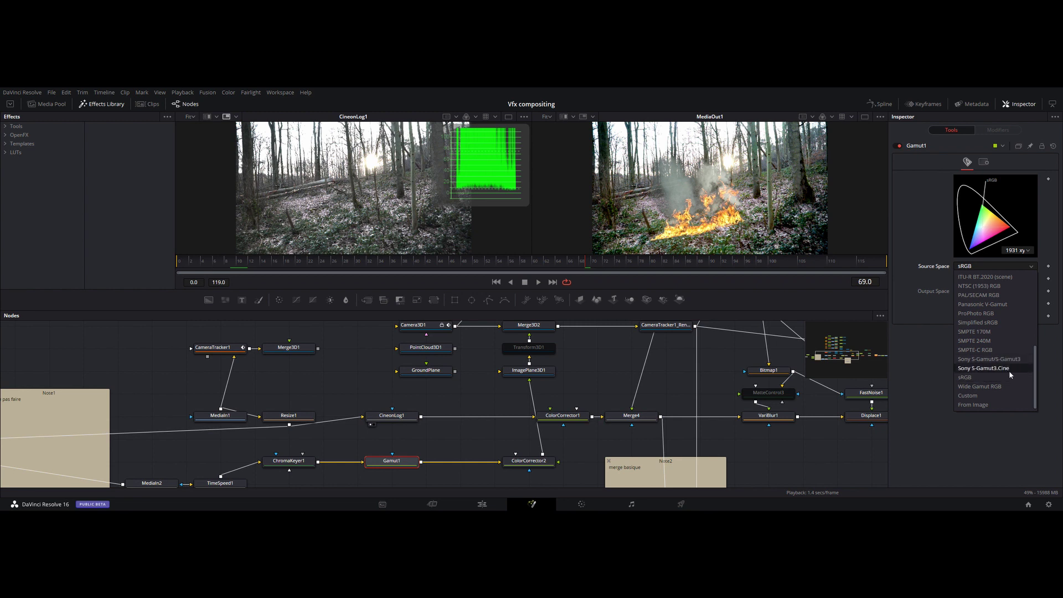
click(964, 377)
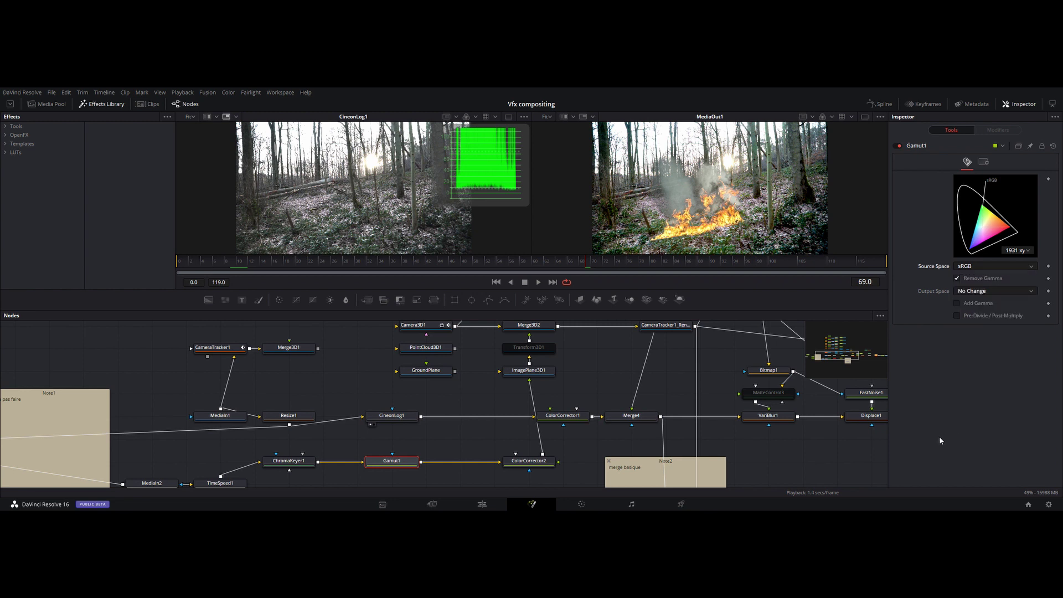
click(378, 421)
click(391, 461)
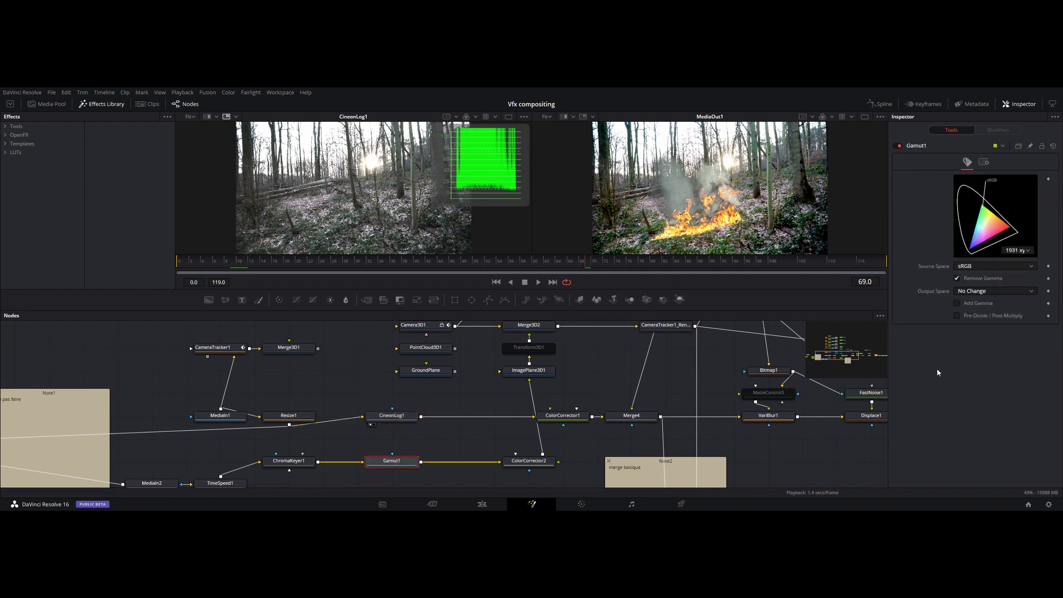
click(976, 266)
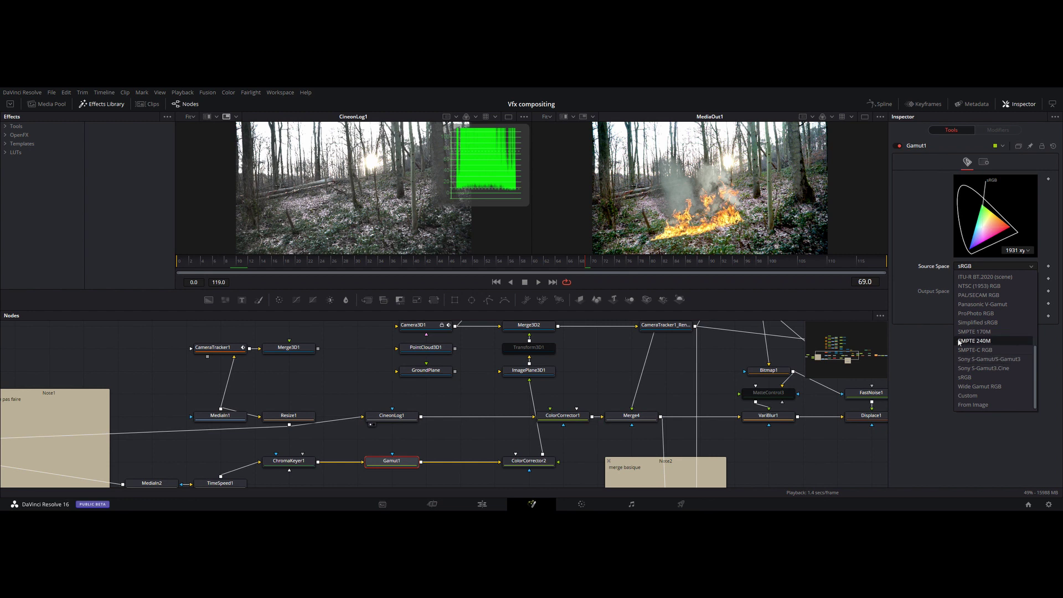
key(Escape)
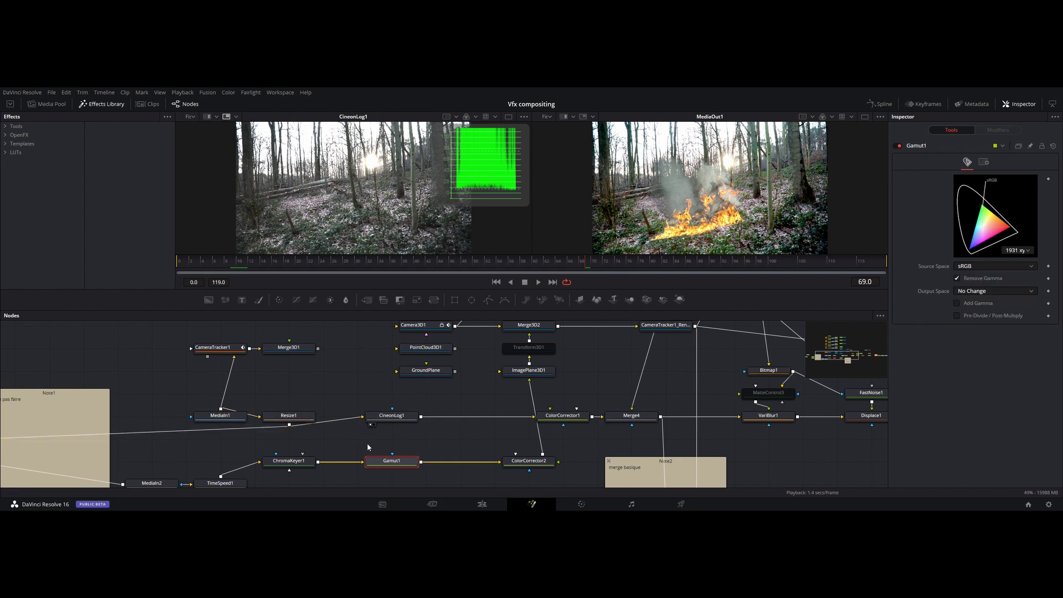
click(390, 420)
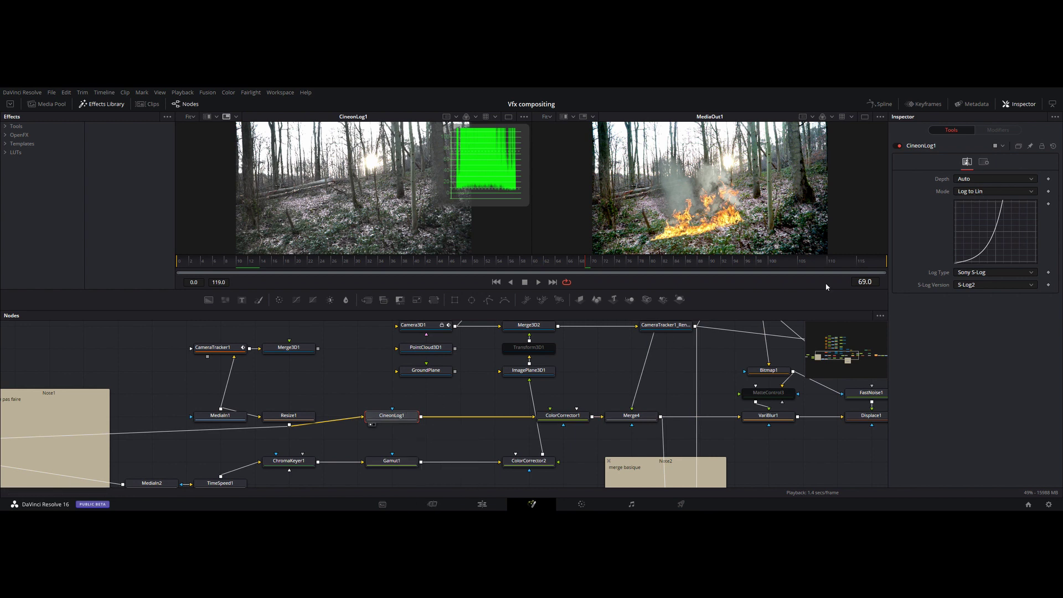
View ChromaKeyer1's keyed flames and load Gamut1's sRGB Remove Gamma settings in the Inspector
mouse_move(388, 418)
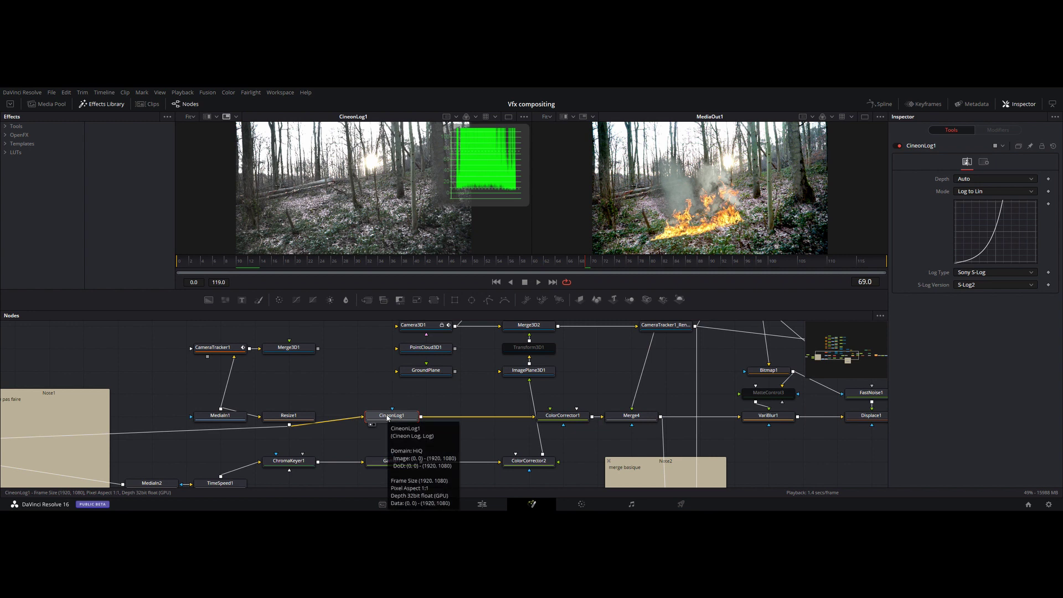
mouse_move(294, 463)
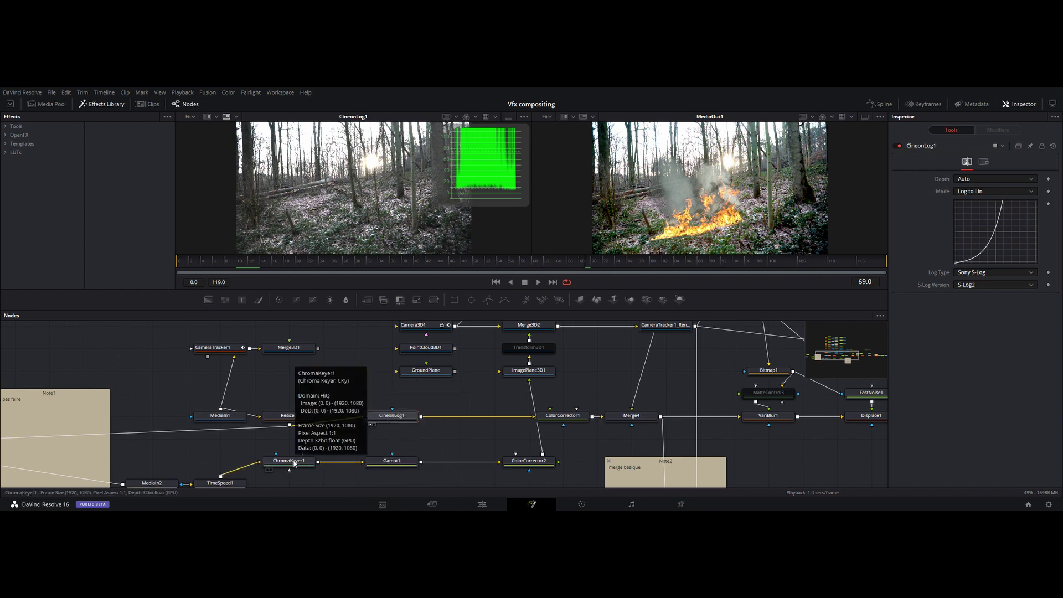
key(1)
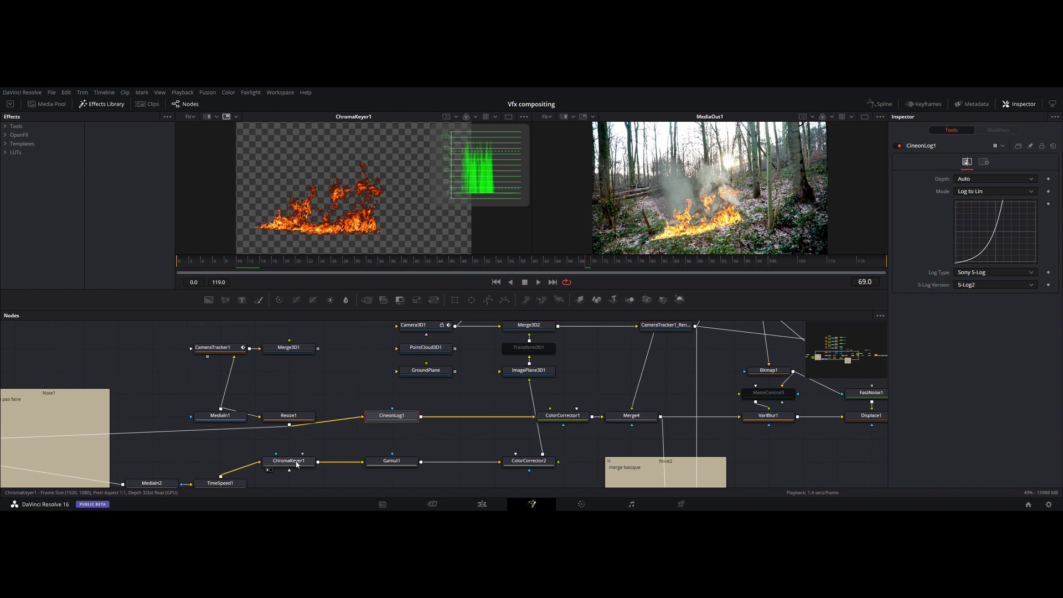
click(392, 460)
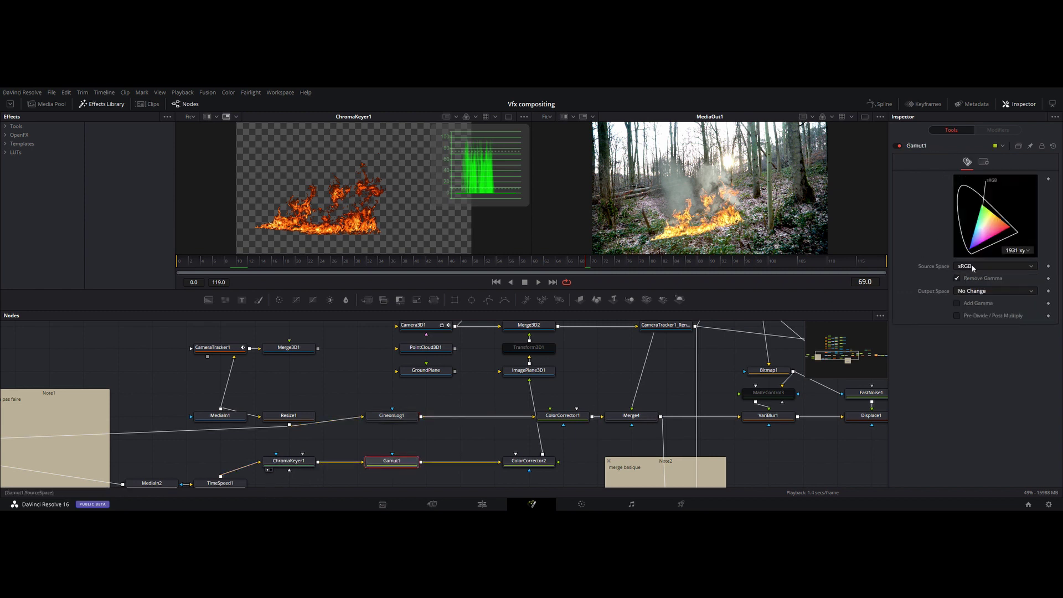
mouse_move(389, 469)
drag(441, 386, 448, 501)
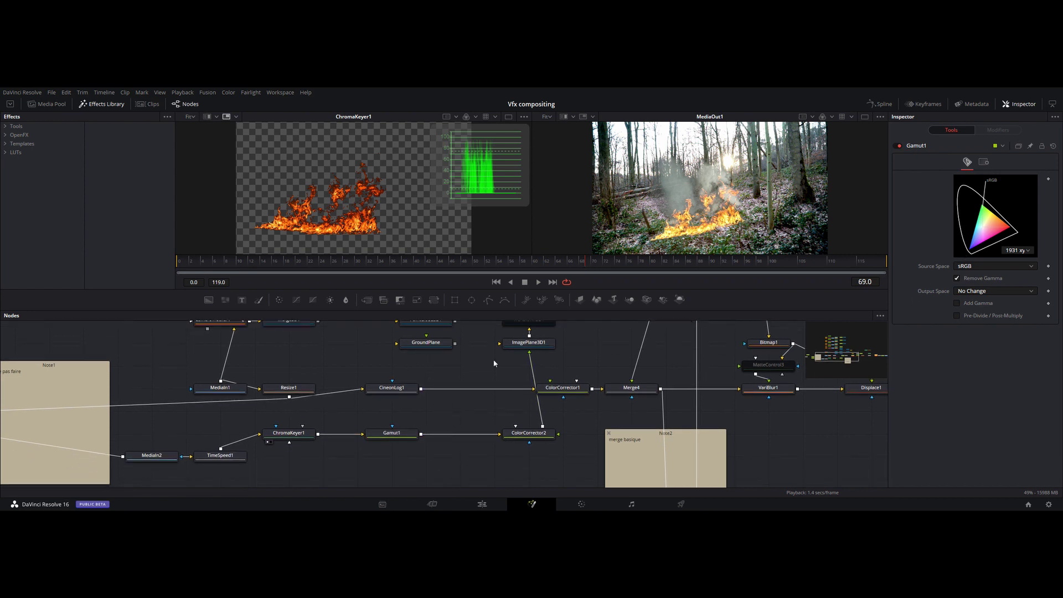
Check ColorCorrector2, then show Merge1 brightened by the viewer's display LUT
click(527, 435)
drag(592, 410, 523, 438)
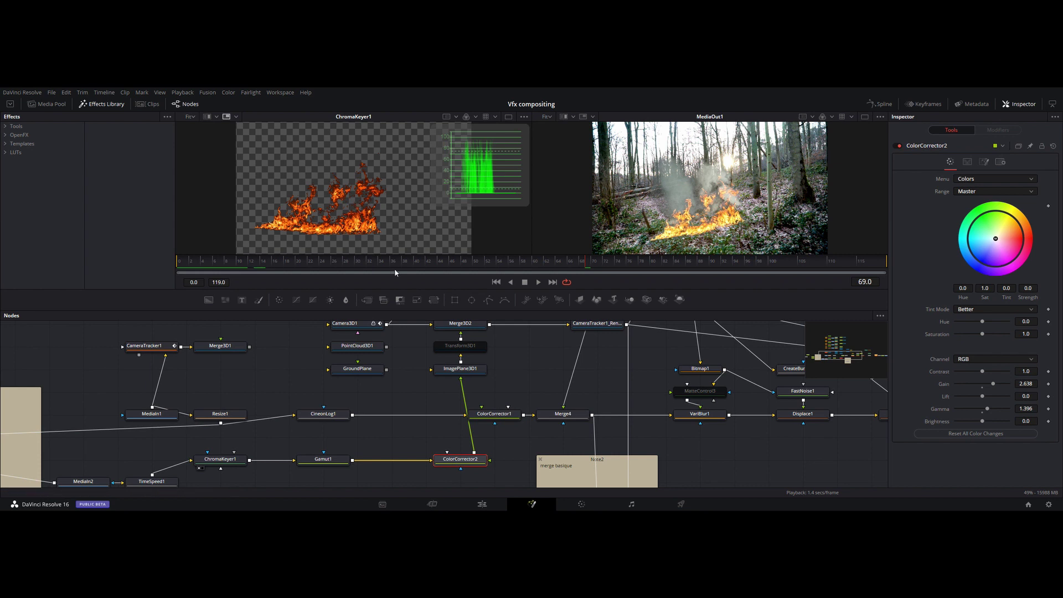
drag(764, 480, 266, 475)
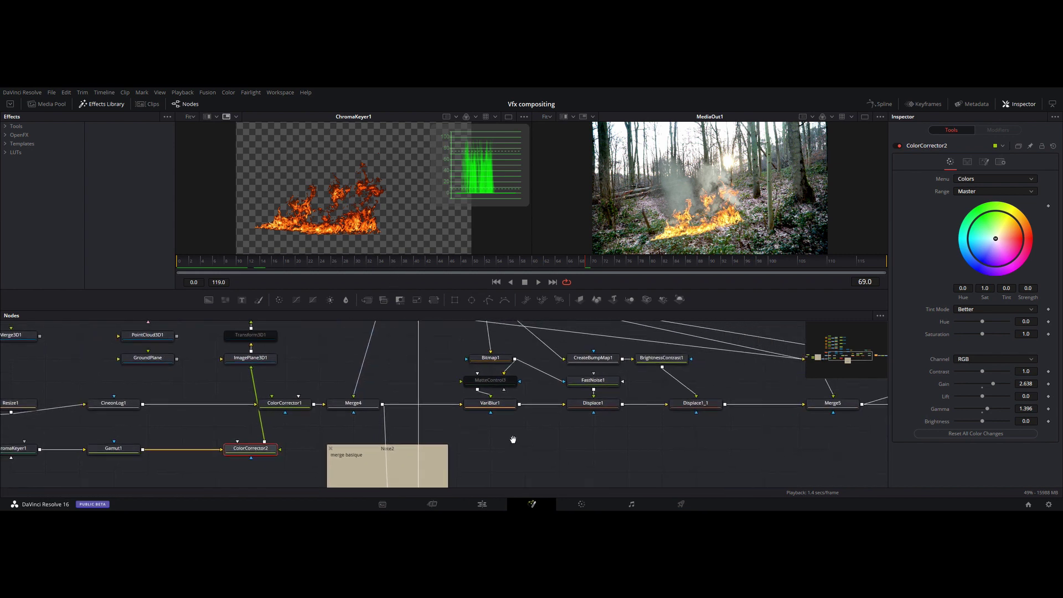
drag(624, 486, 403, 439)
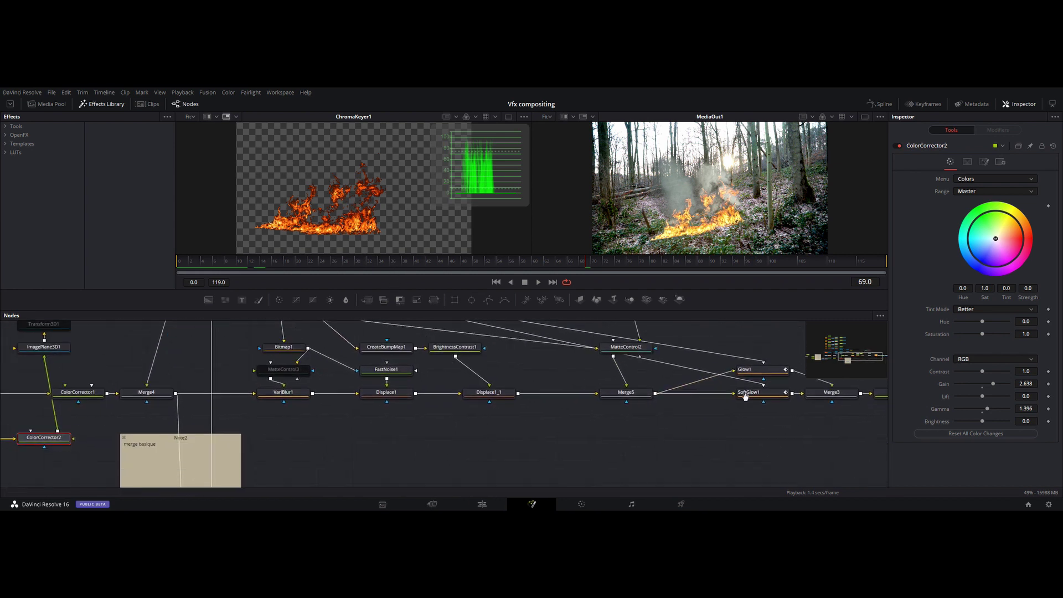
click(356, 440)
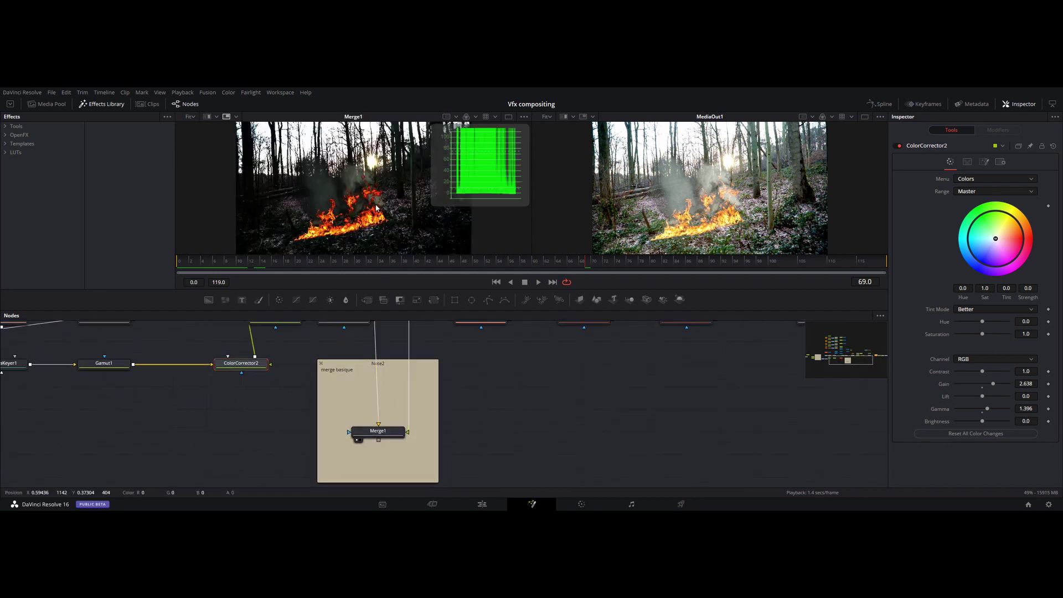
click(486, 117)
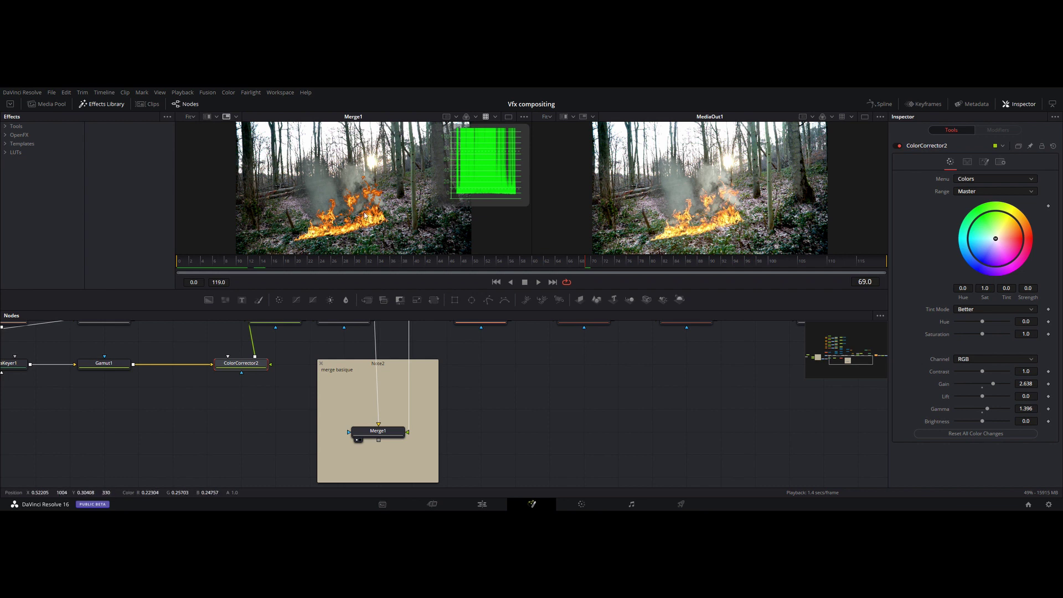
Pan across Glow1, Merge3, Gamut2 and MediaOut1, then preview VariBlur1's blurred smoke
mouse_move(474, 376)
mouse_down()
mouse_move(555, 489)
mouse_move(557, 402)
mouse_up()
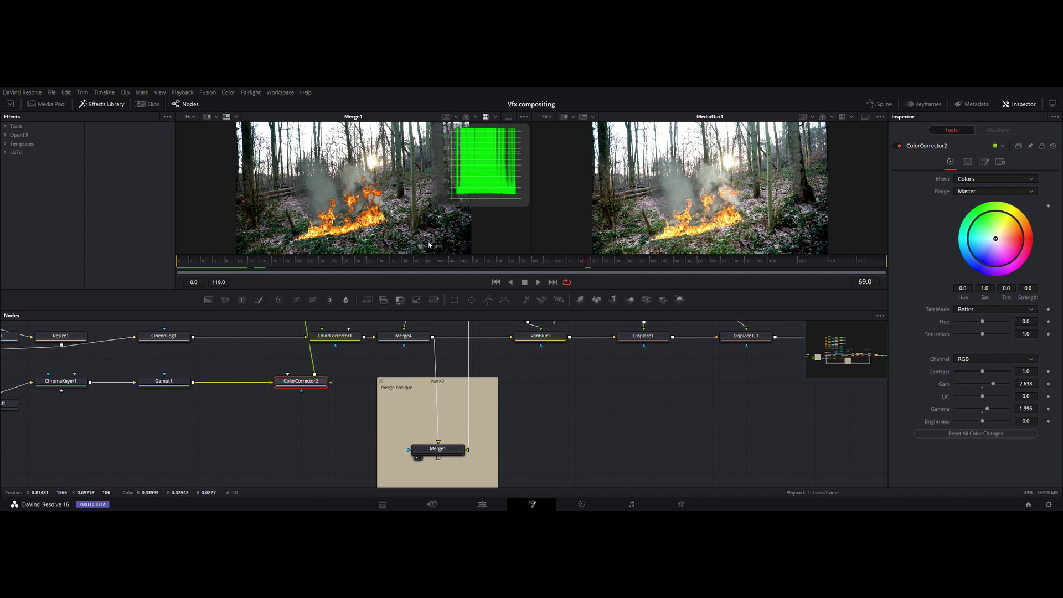
drag(629, 405, 446, 439)
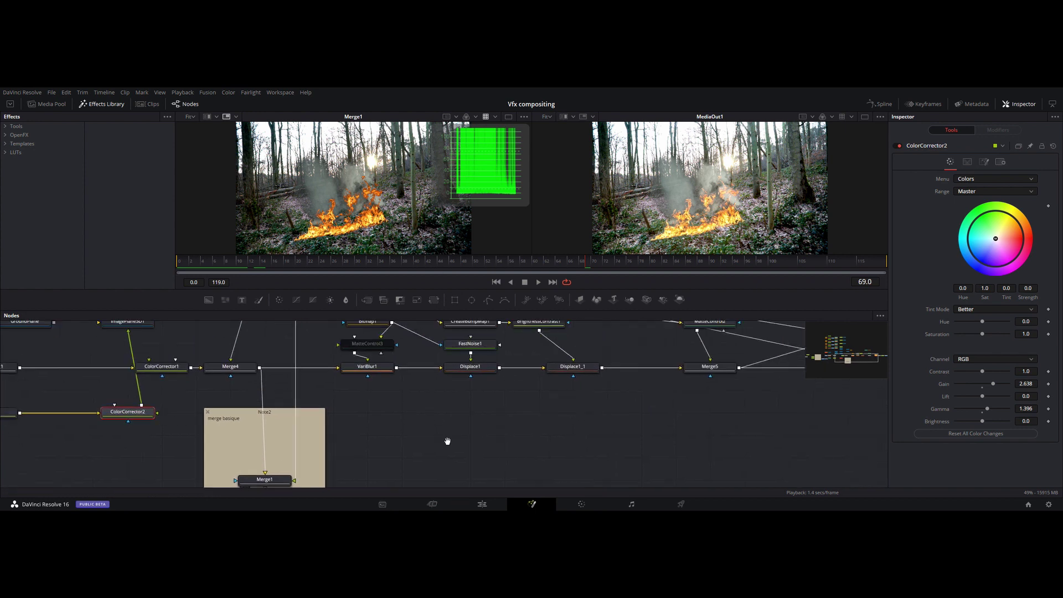
scroll(591, 430, right, 5)
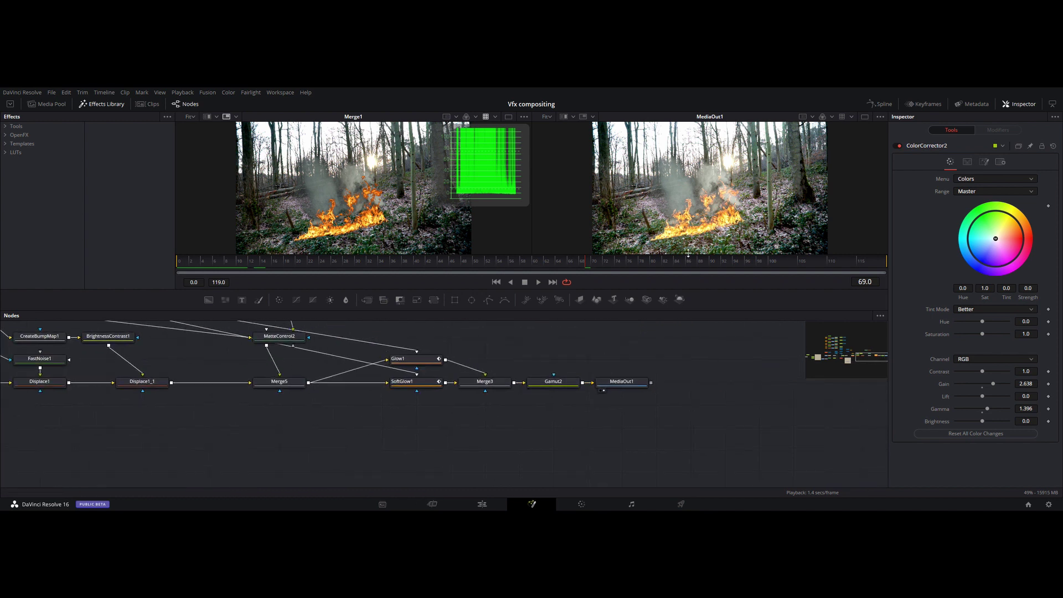
drag(299, 429, 669, 467)
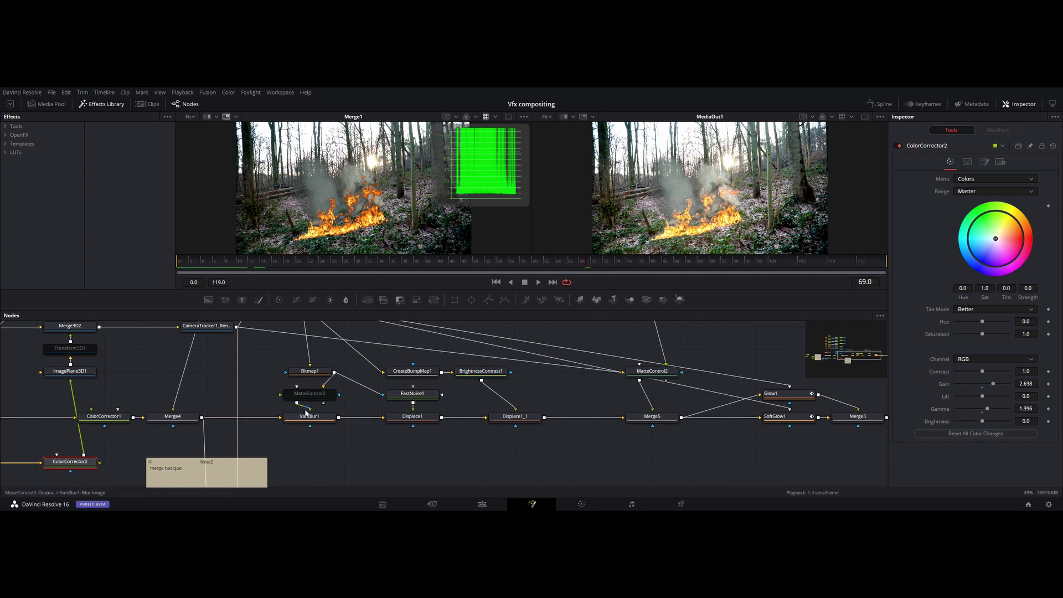
click(288, 425)
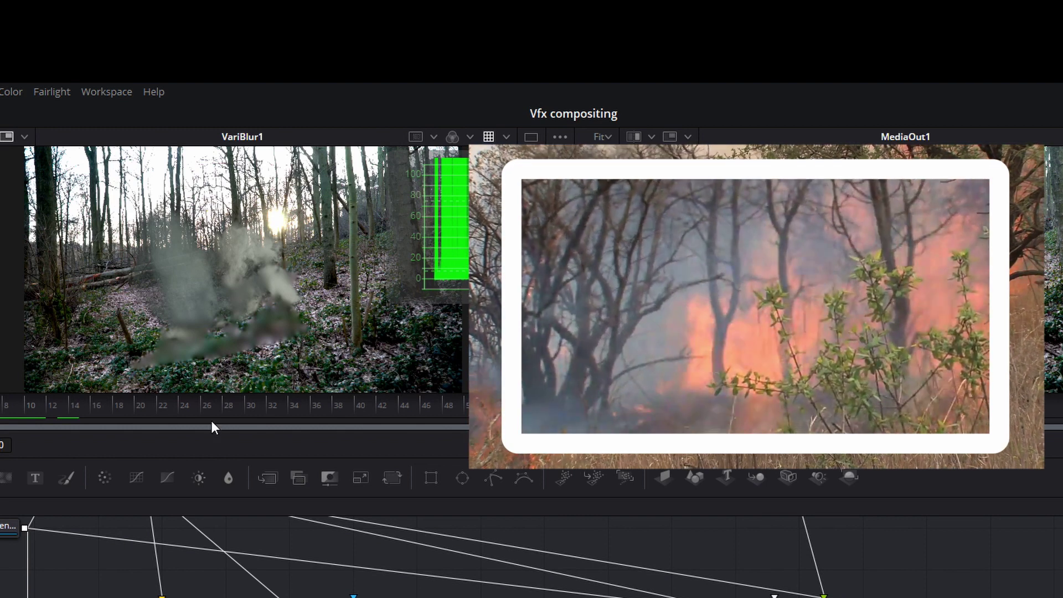
Preview Displace1, then Displace1_1, then the Merge5 fire-over-smoke composite in viewer 1
key(1)
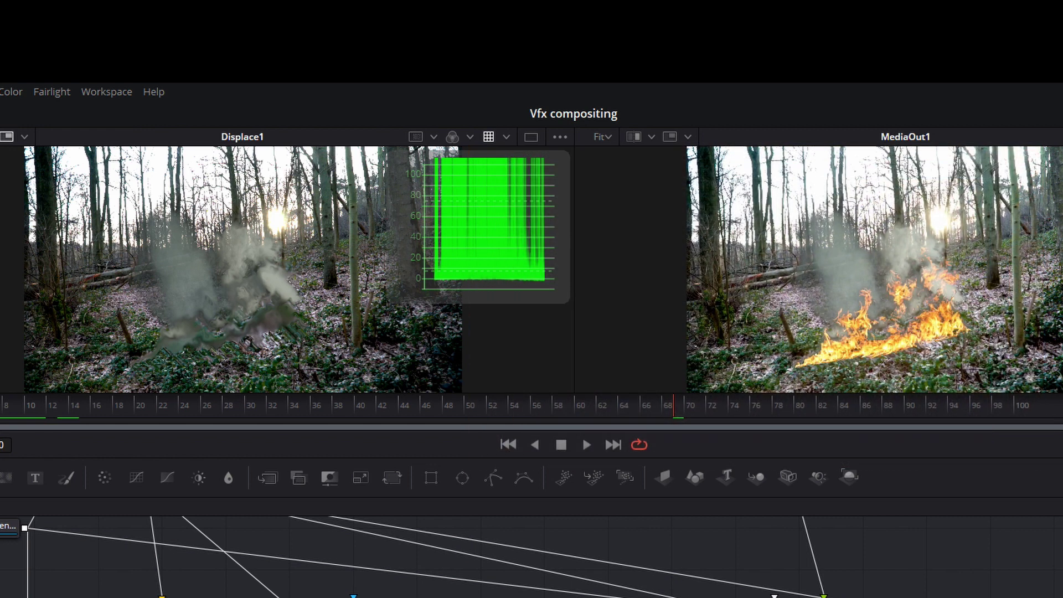
key(1)
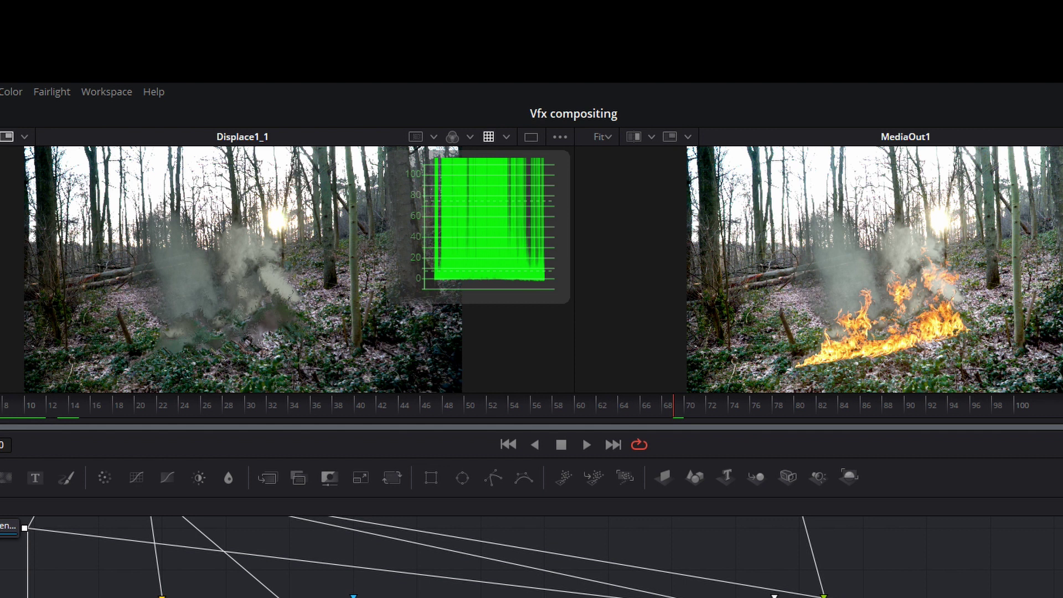
key(1)
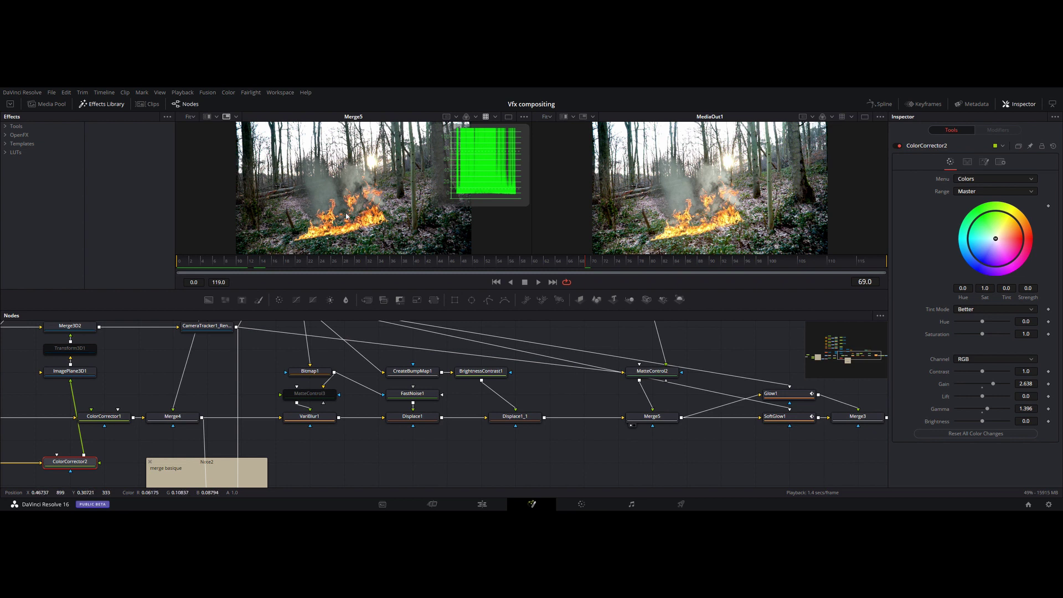
Fit Glow1's frame in the viewer, preview SoftGlow1 in viewer 1, and inspect Merge3's Screen apply mode
scroll(346, 216, up, 2)
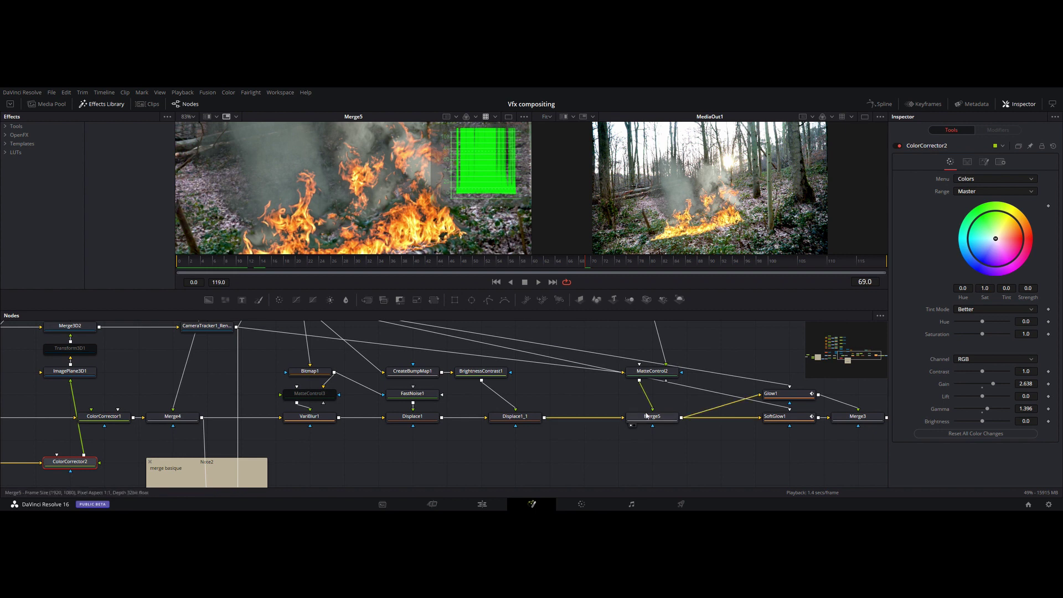
drag(671, 451, 479, 451)
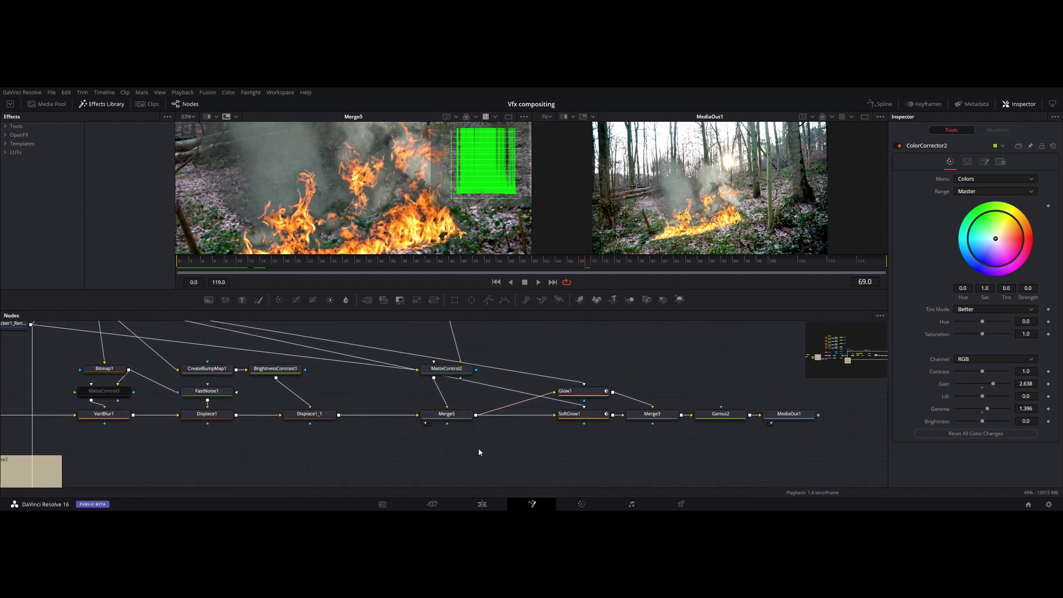
click(561, 399)
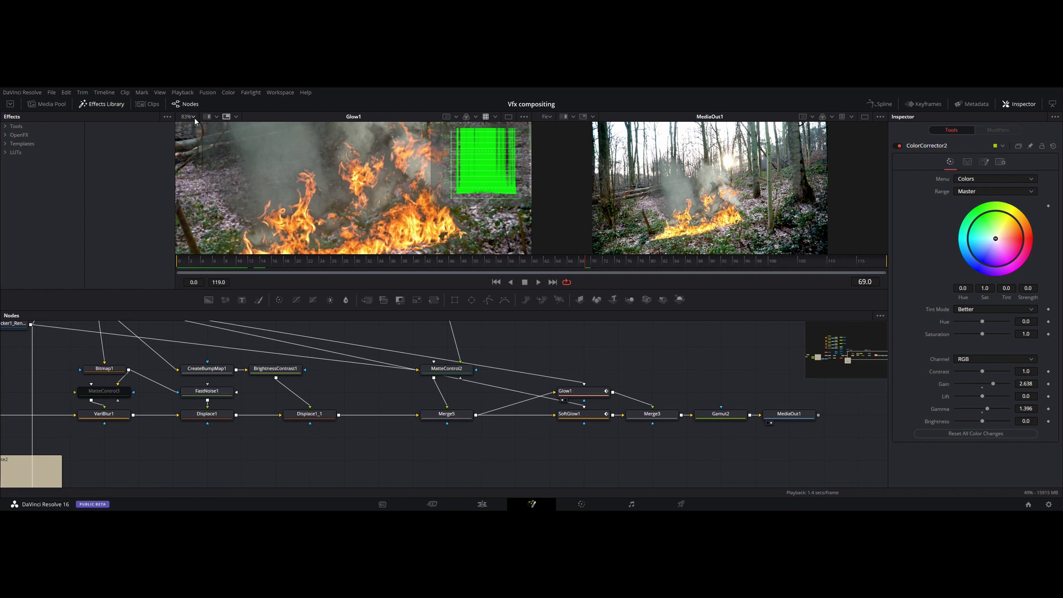
key(ctrl+f)
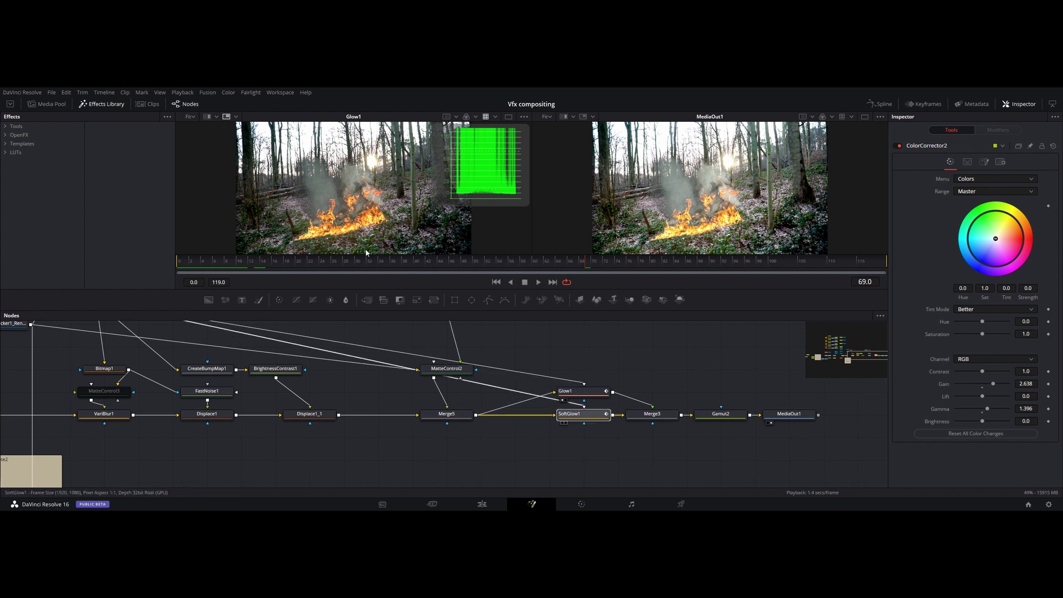
drag(569, 413, 344, 235)
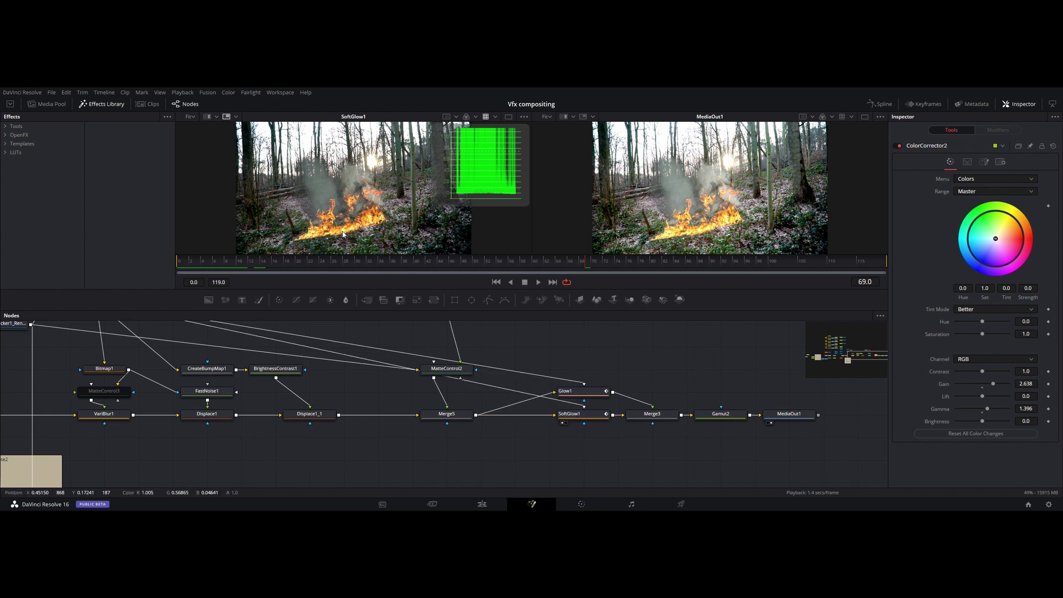
click(659, 418)
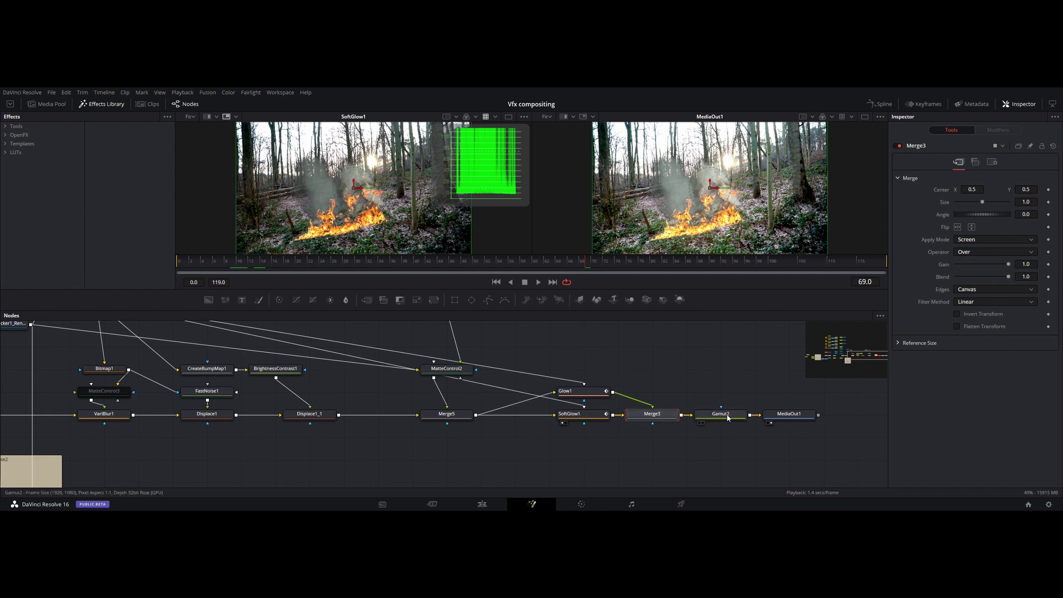
Preview Gamut2's washed-out conversion of the forest-fire composite in viewer 1
drag(720, 414, 351, 208)
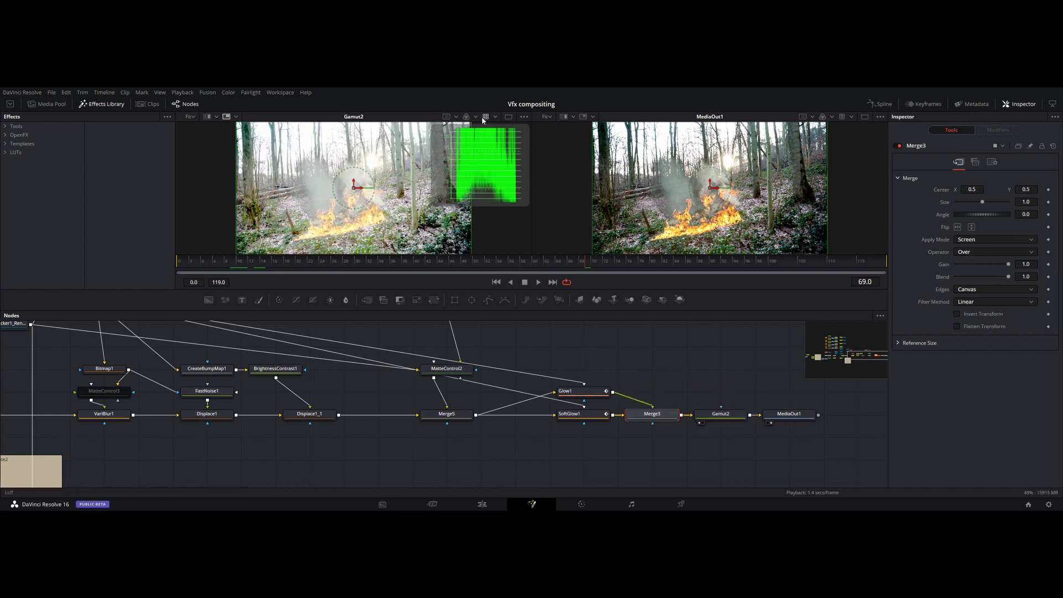